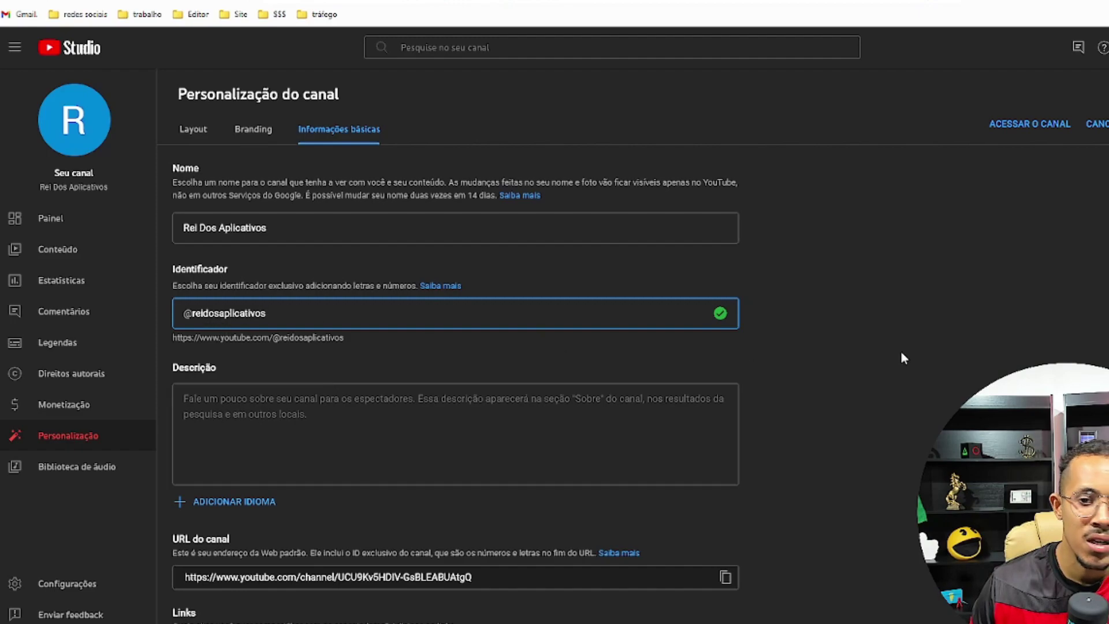
# Switch to the Google results and examine the related and suggested searches for "dinheiro com aplicativos" as keywords for the channel description.
pyautogui.click(811, 347)
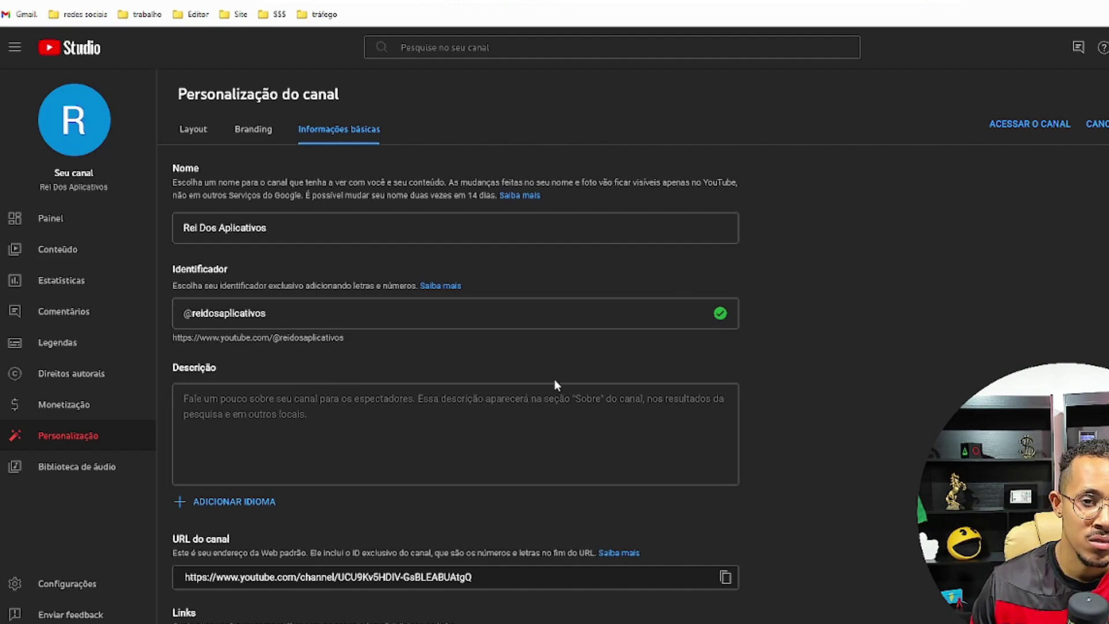
pyautogui.click(213, 405)
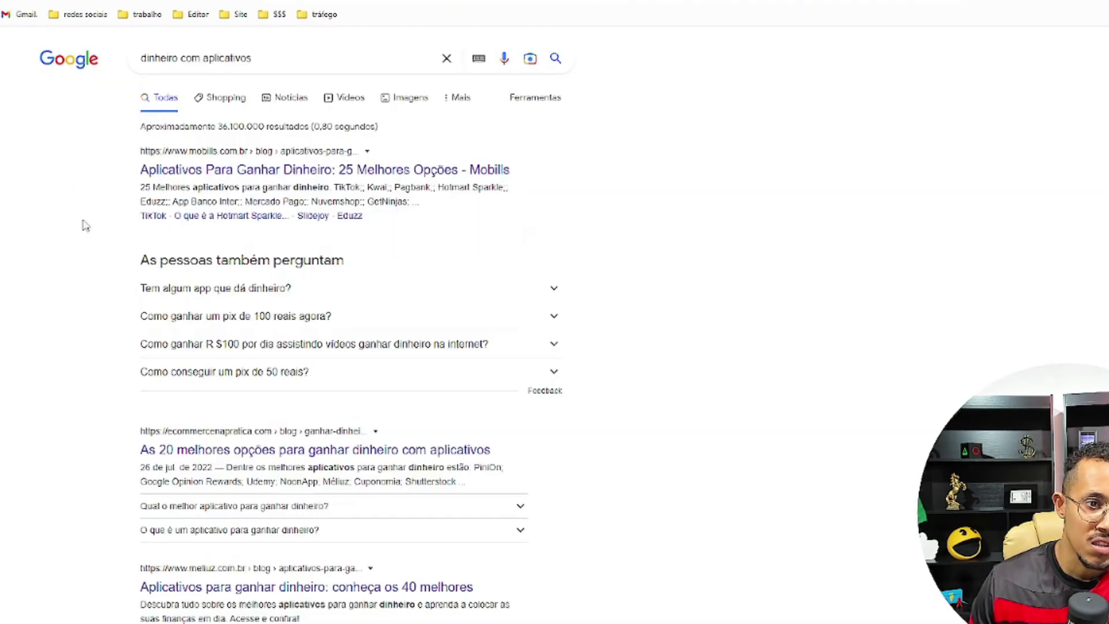
pyautogui.scroll(-15, 81, 225)
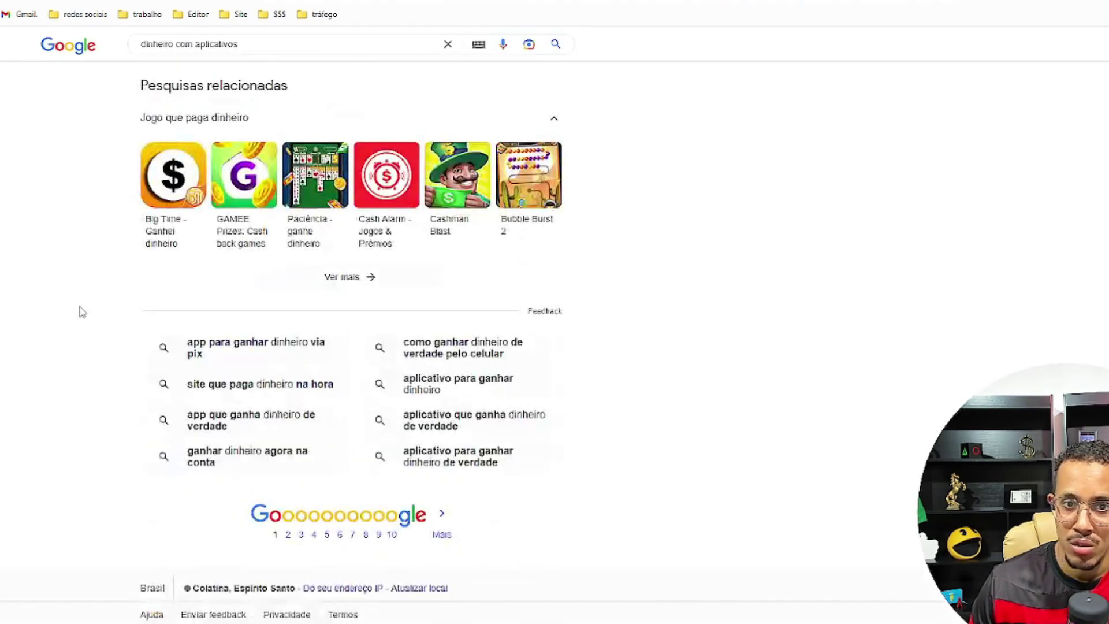
pyautogui.click(273, 42)
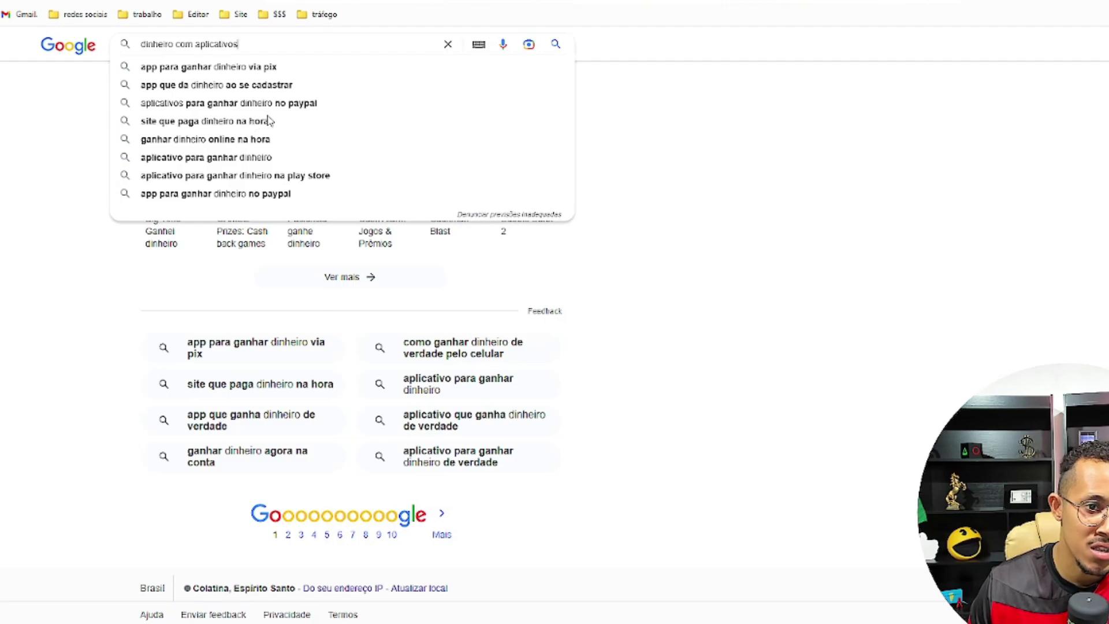
pyautogui.click(64, 176)
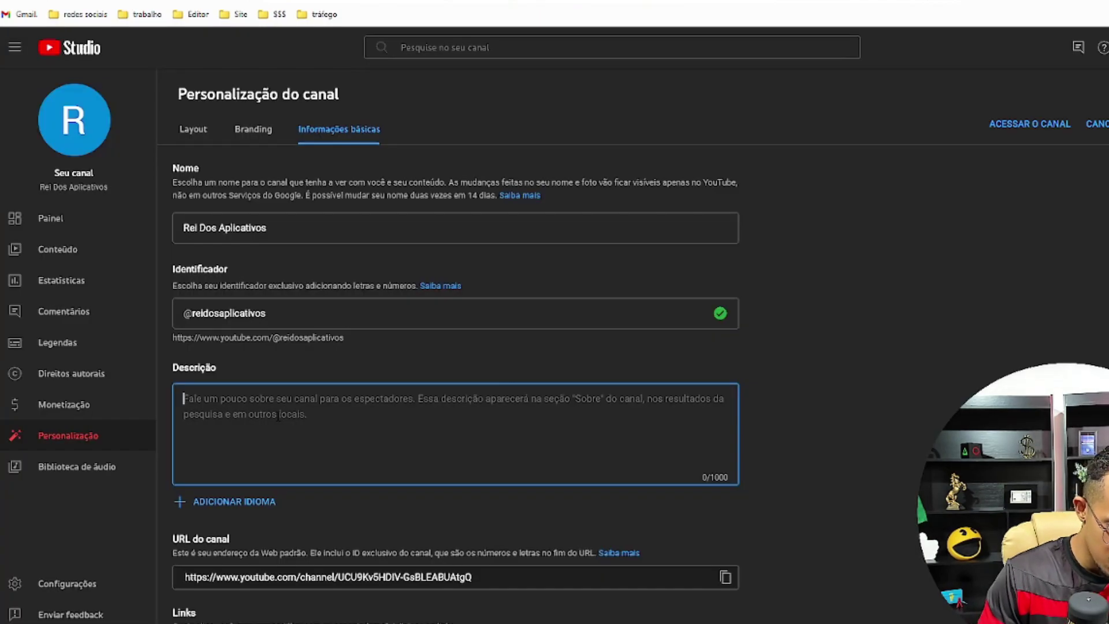
# Write the channel description "Canal rei dos aplicativos vai ensinar vocês a ganhar dinheiro com celular usando alguns aplicativos. De maneira fácil sem complicação.".
pyautogui.write('Canal')
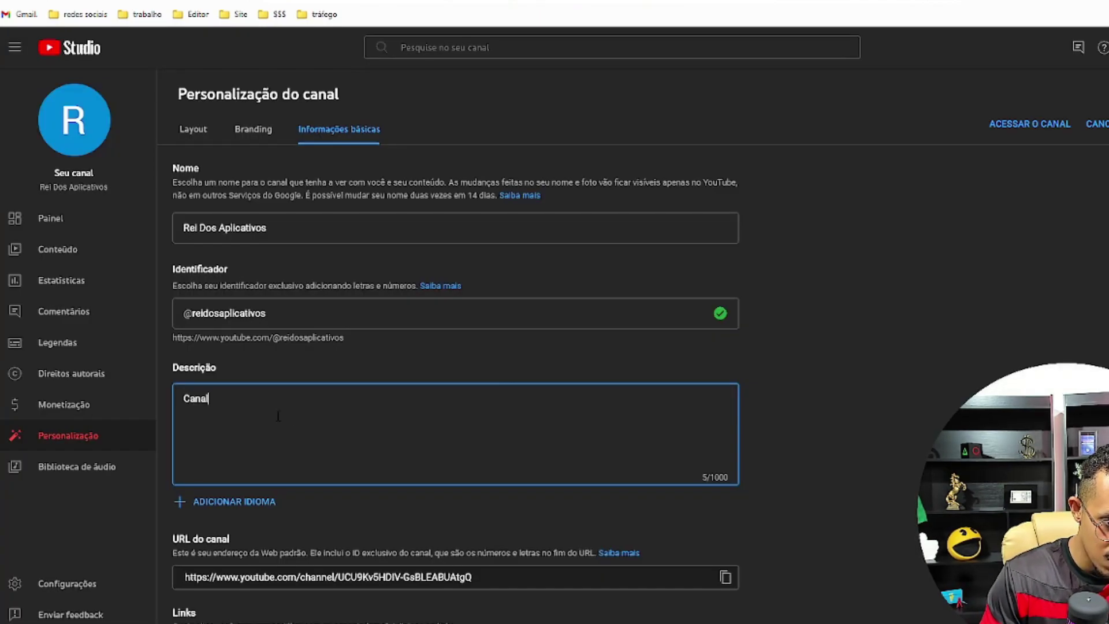
pyautogui.write(' rei dos aplicativos va')
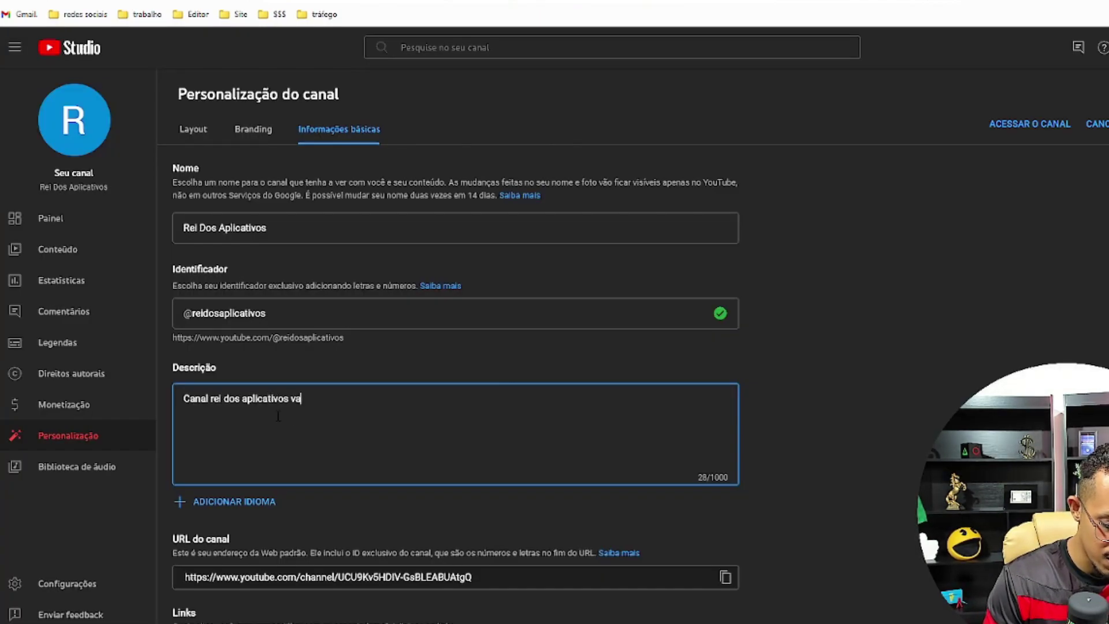
pyautogui.write('i ensinar vocês a ganhar dinheiro com celular usan')
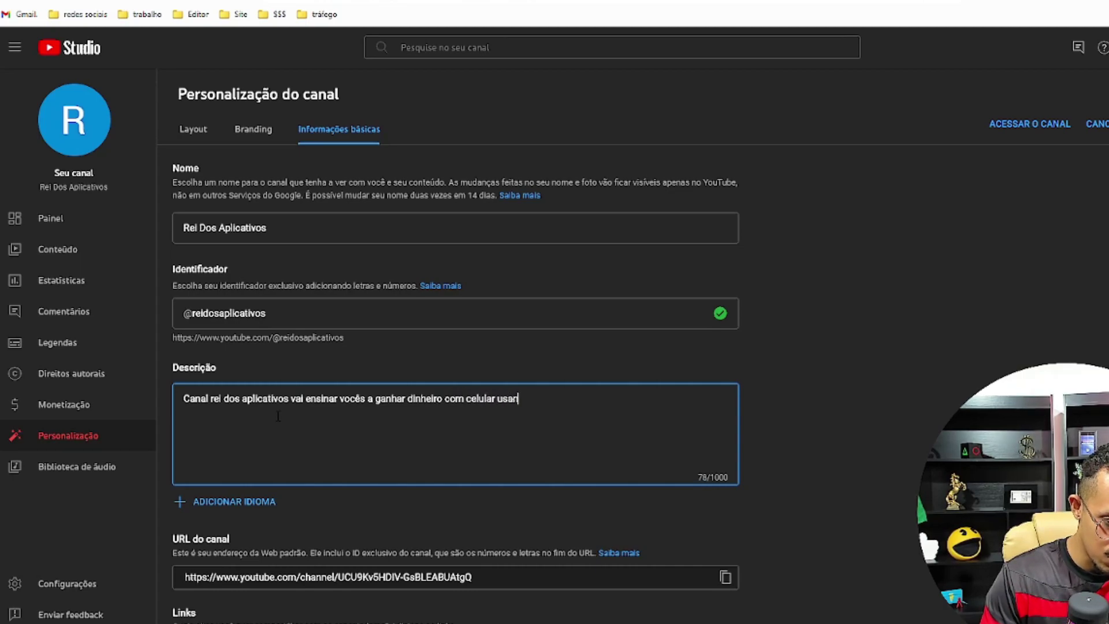
pyautogui.write('do alguns ap')
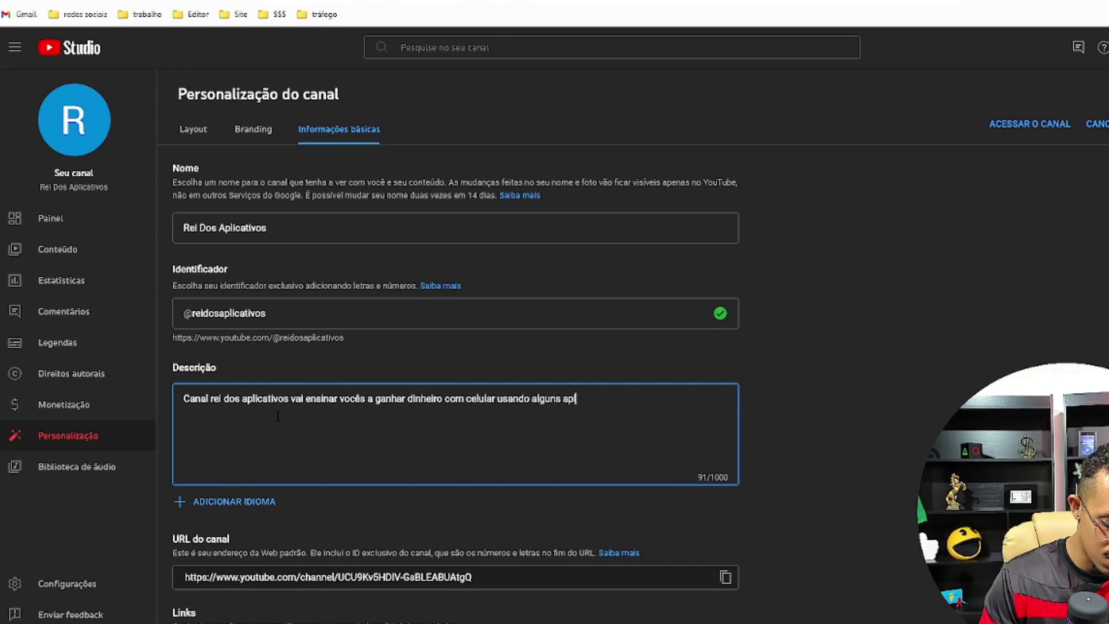
pyautogui.write('licativos')
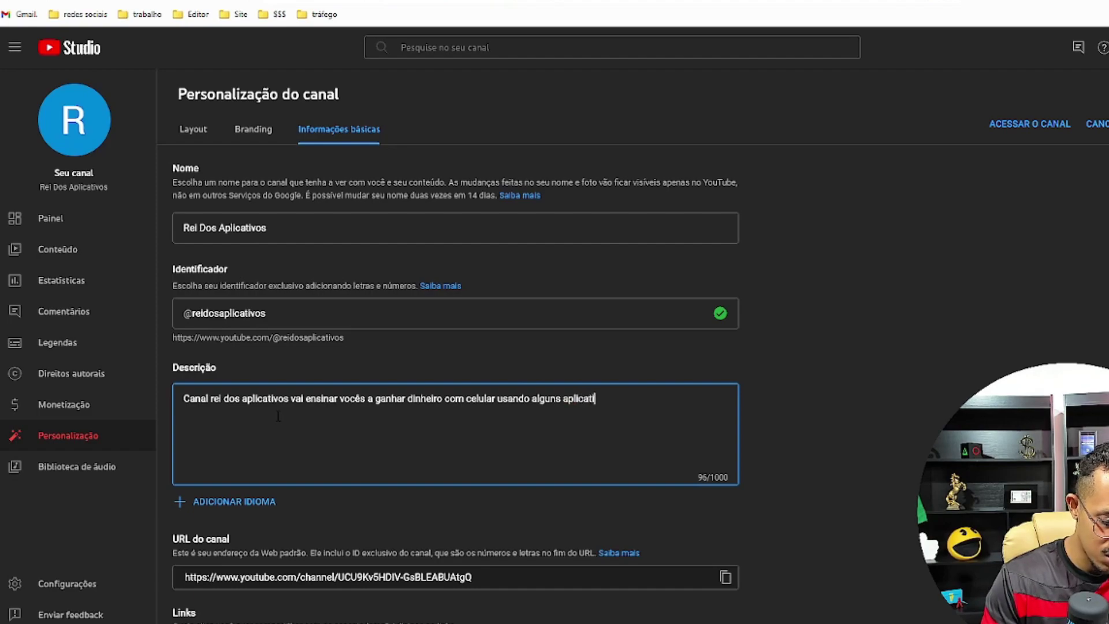
pyautogui.write('. De man')
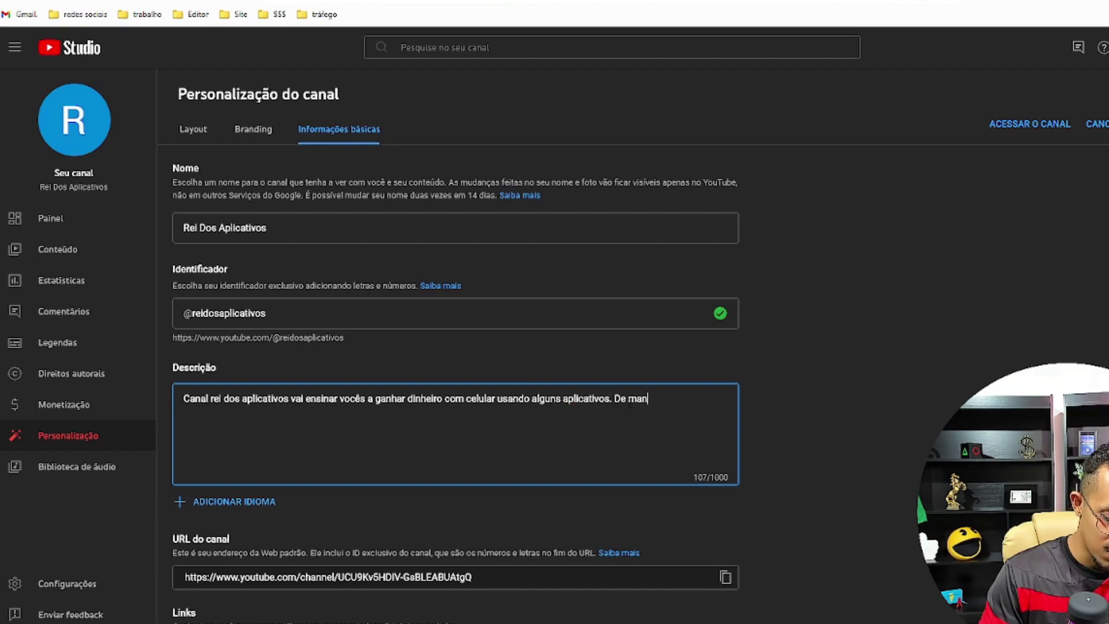
pyautogui.write('eira fácil se')
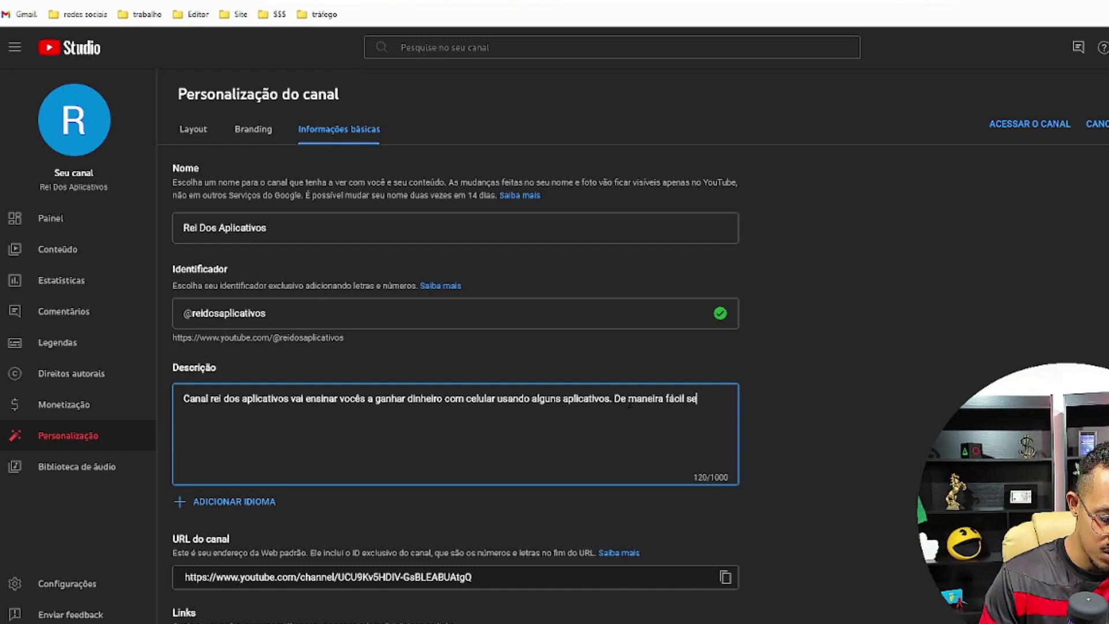
pyautogui.write('m complicação.')
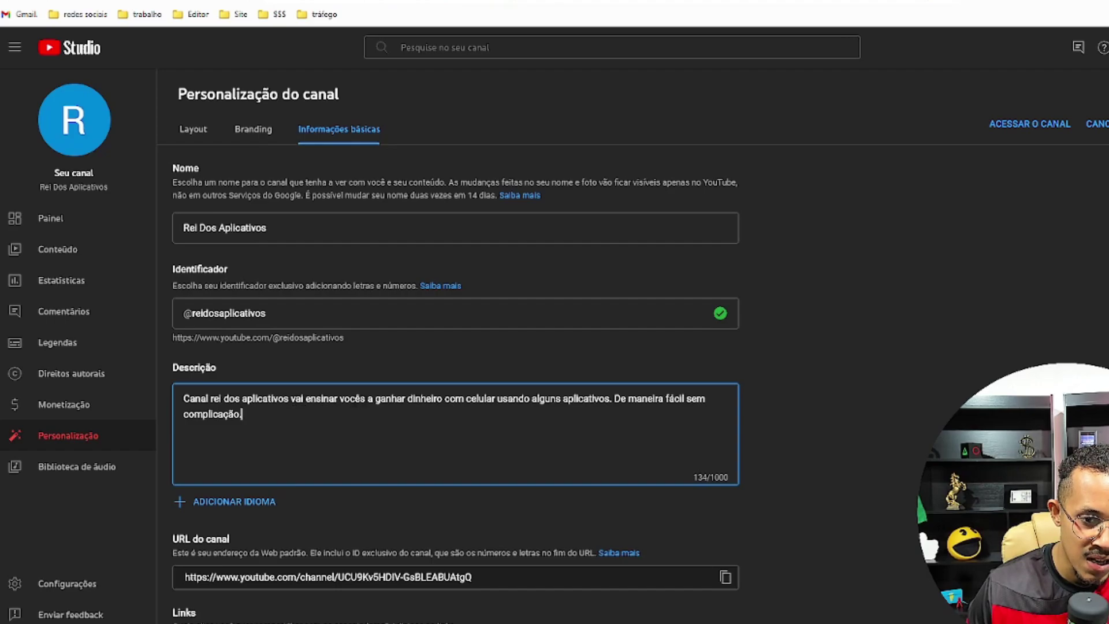
pyautogui.moveTo(374, 398); pyautogui.dragTo(496, 398)
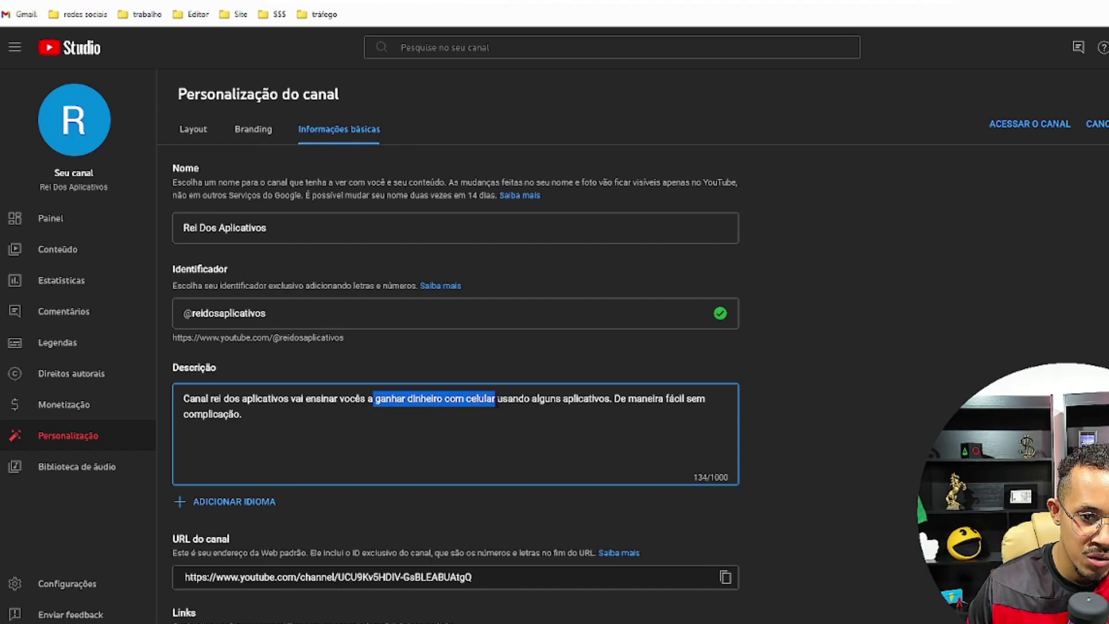
pyautogui.click(494, 399)
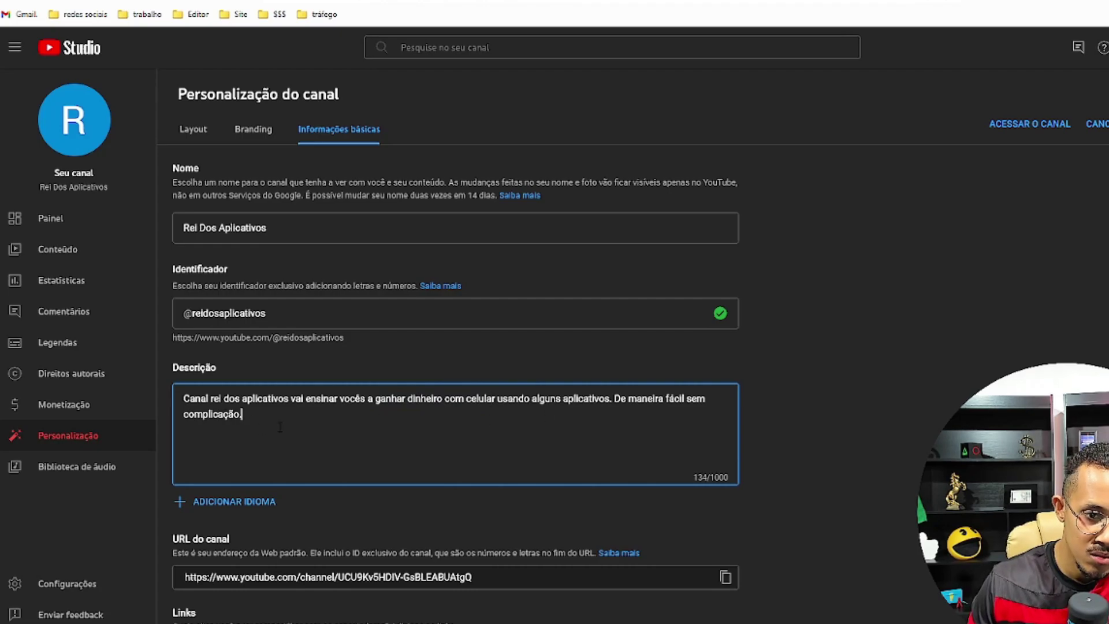
pyautogui.press('Return')
pyautogui.press('Return')
pyautogui.write('#')
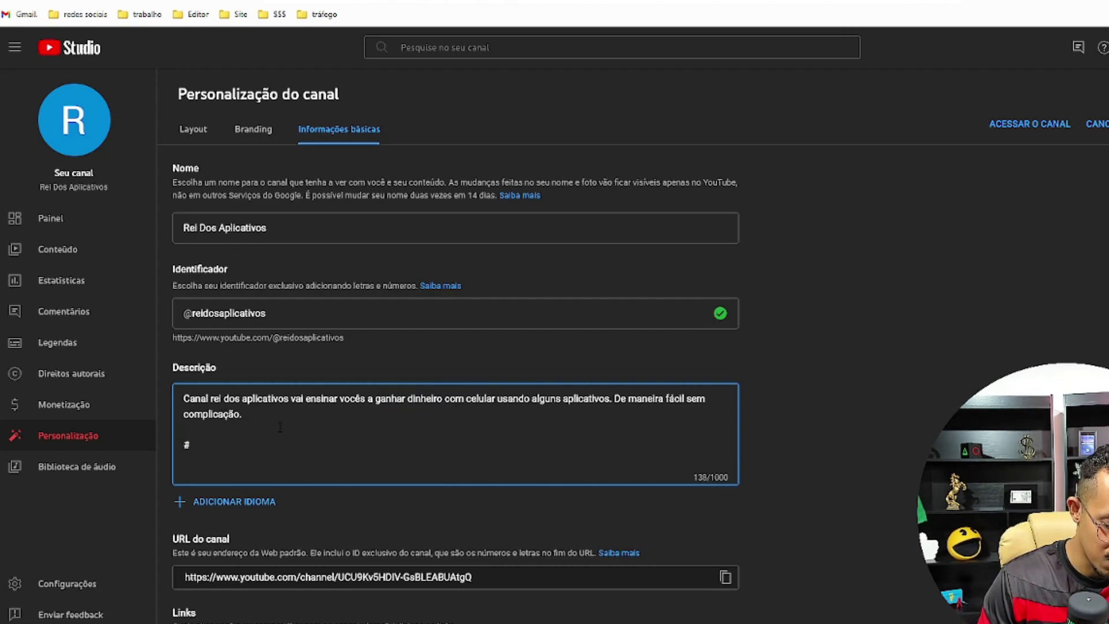
# Publish the changes made to the channel's basic information.
pyautogui.click(1097, 123)
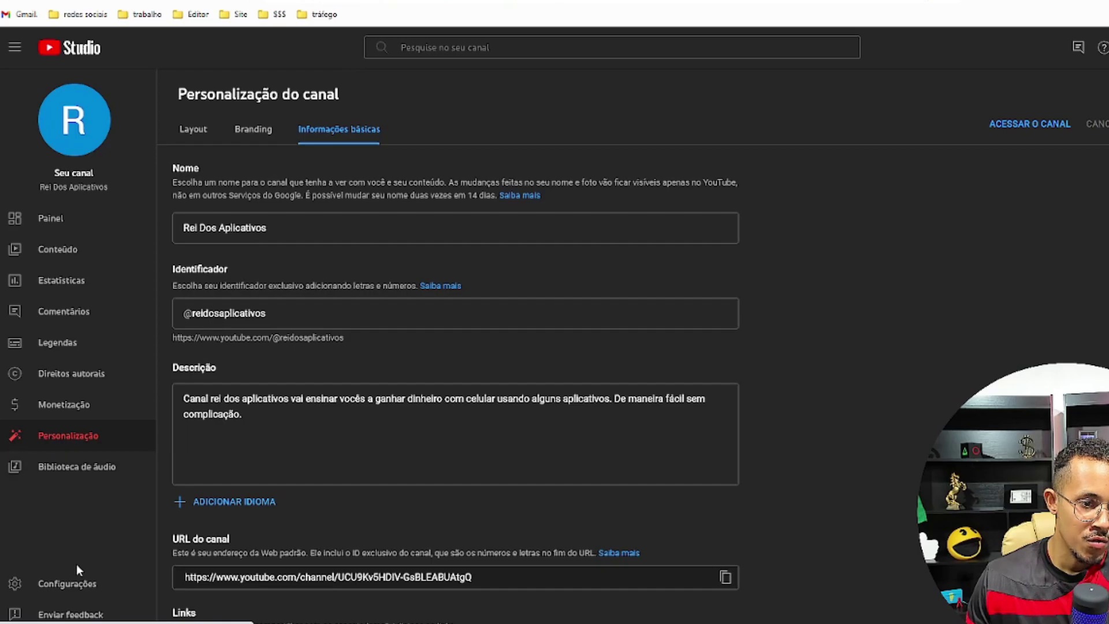
# Open the channel settings and look at the default currency choices.
pyautogui.click(72, 584)
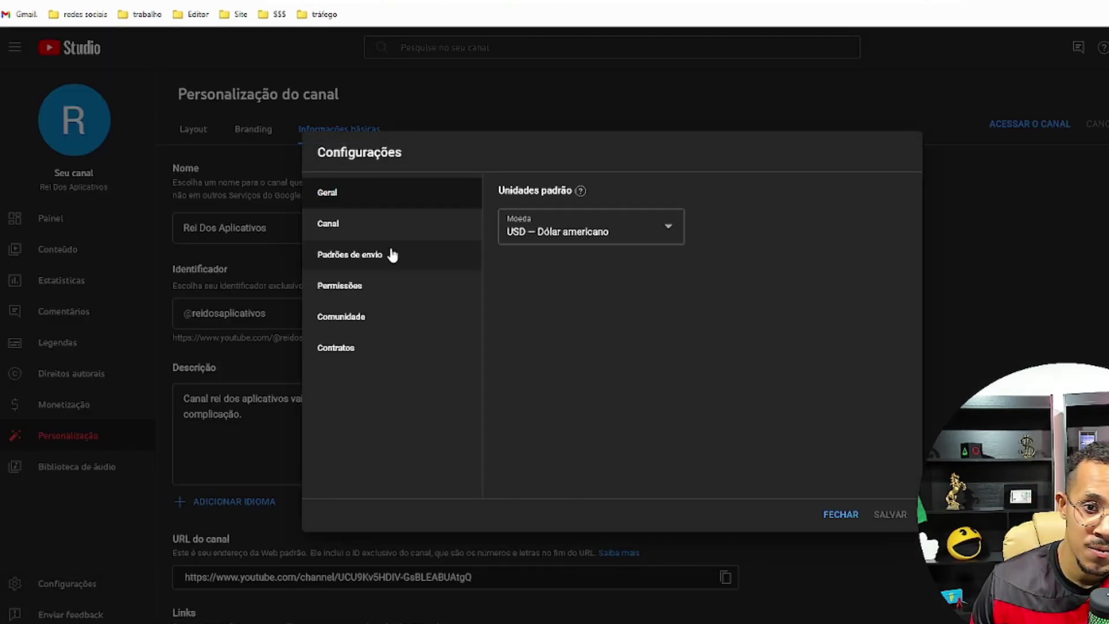
pyautogui.click(633, 231)
pyautogui.click(800, 306)
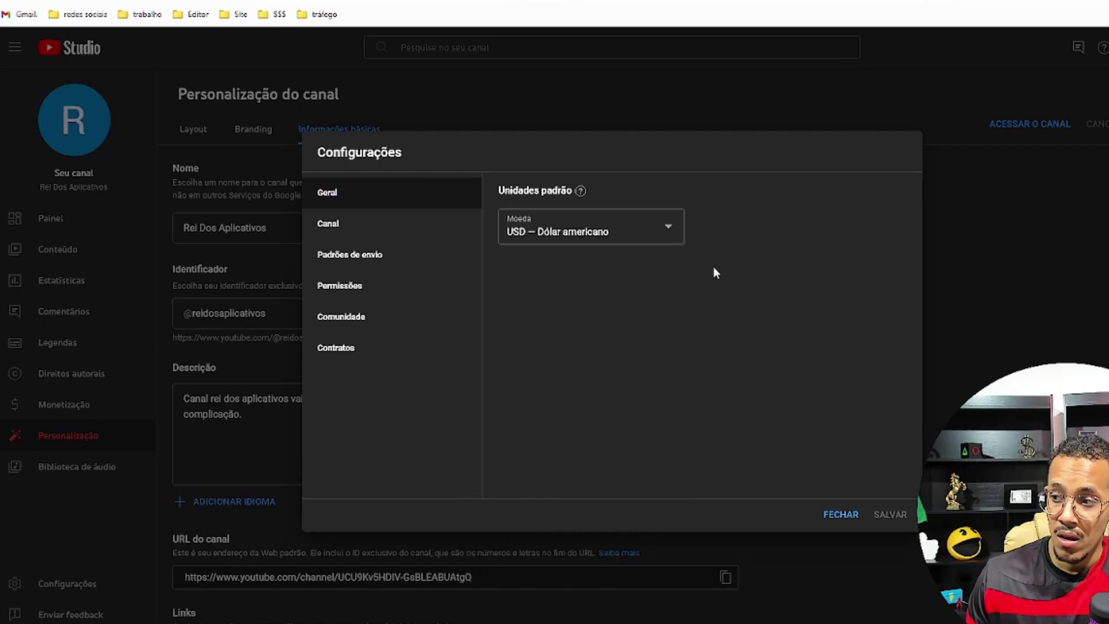
# Set the default visibility for video uploads to Não listado in the upload defaults.
pyautogui.click(404, 256)
pyautogui.click(643, 276)
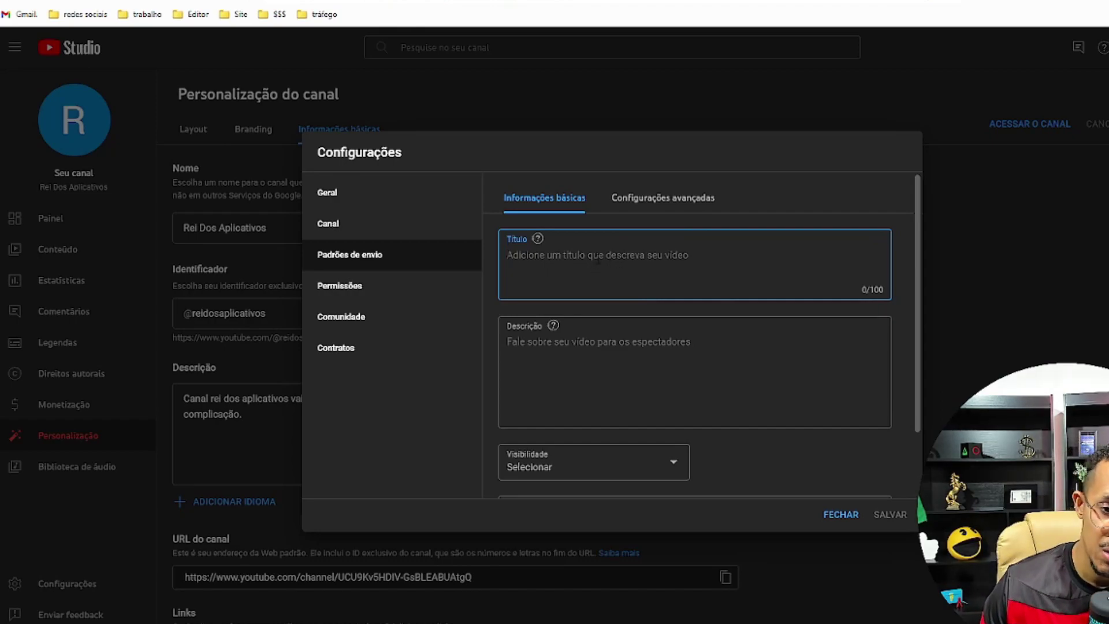
pyautogui.scroll(-2, 699, 366)
pyautogui.click(652, 384)
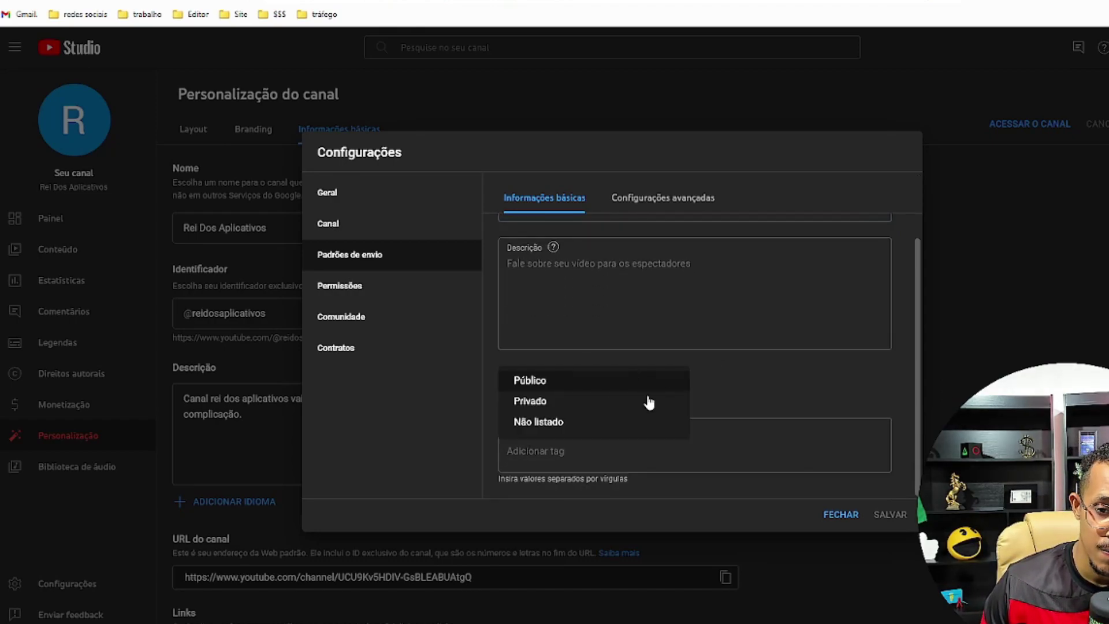
pyautogui.click(557, 424)
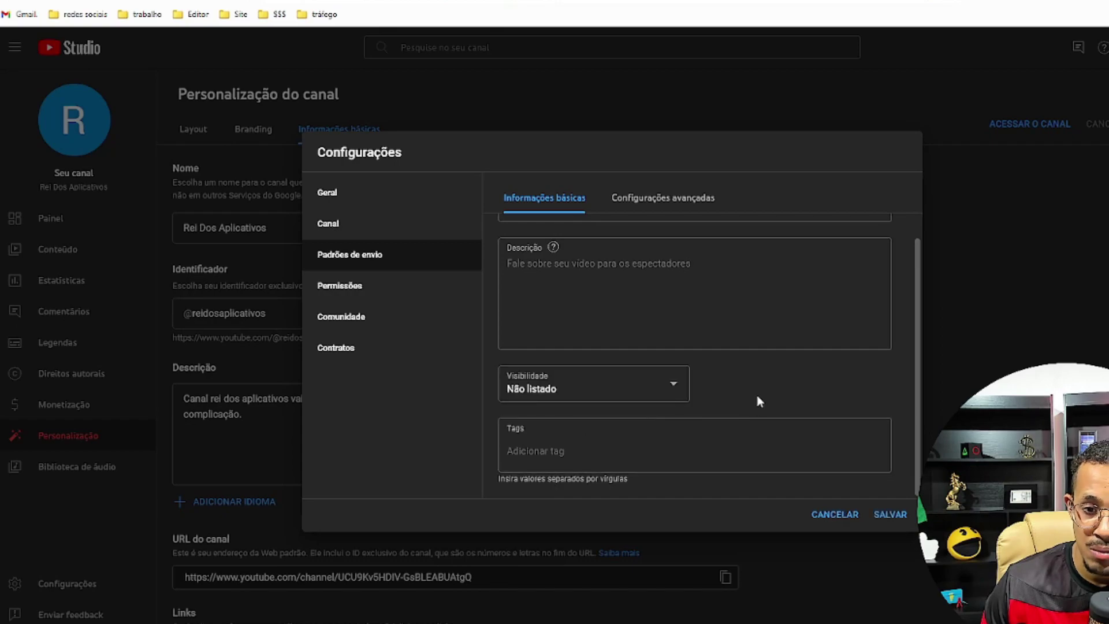
pyautogui.scroll(2, 760, 399)
pyautogui.click(547, 347)
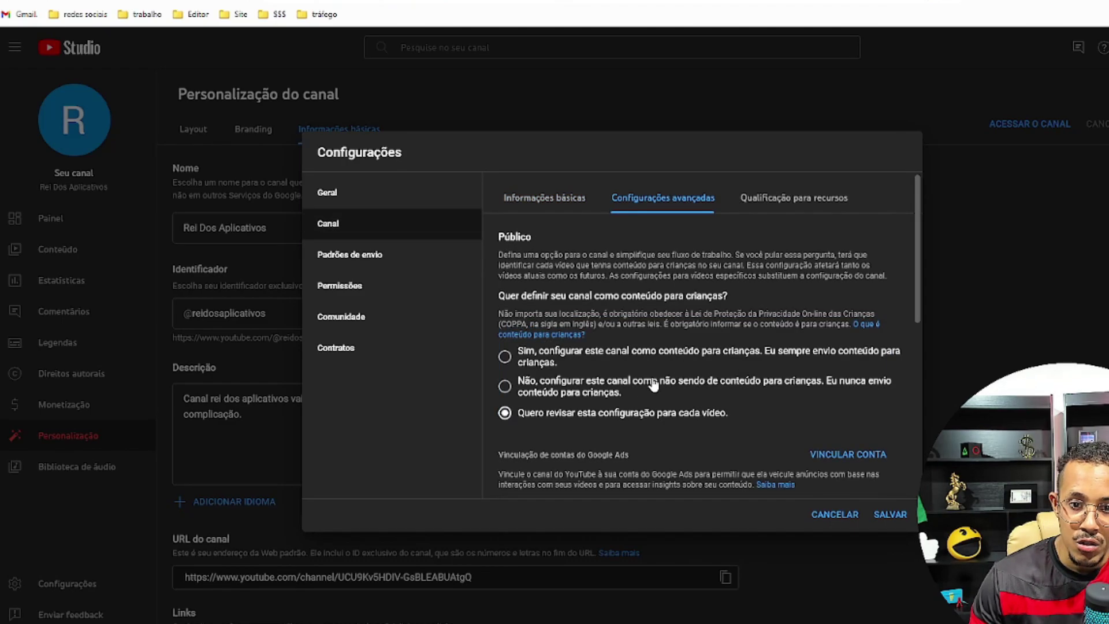
# Set the channel's audience in the advanced channel settings to never being content made for children.
pyautogui.click(617, 384)
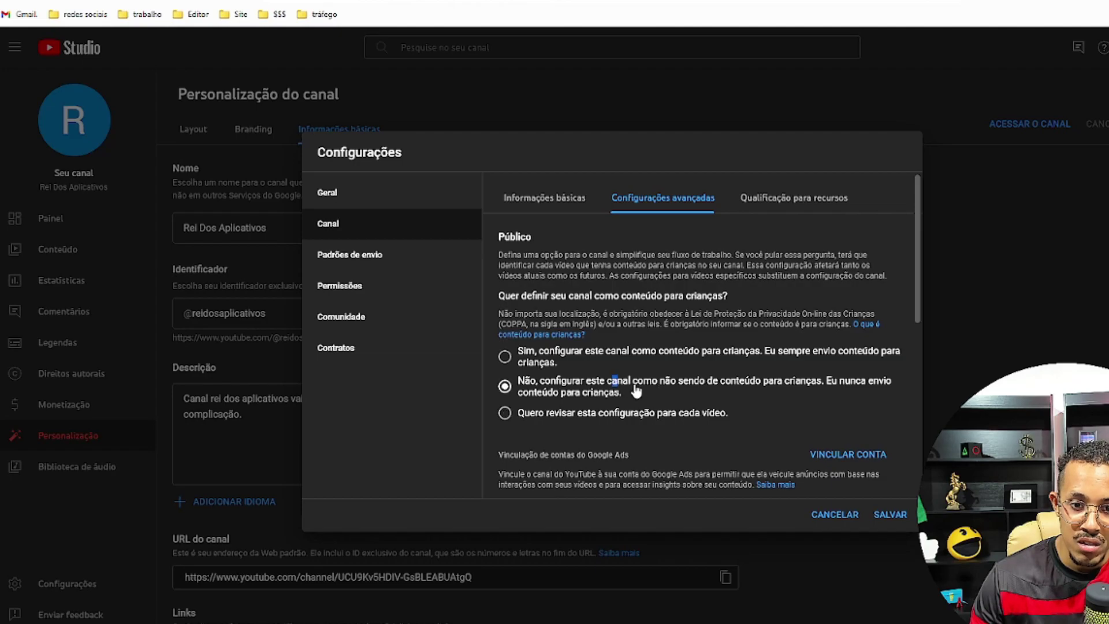
pyautogui.scroll(-3, 760, 447)
pyautogui.scroll(-1, 760, 447)
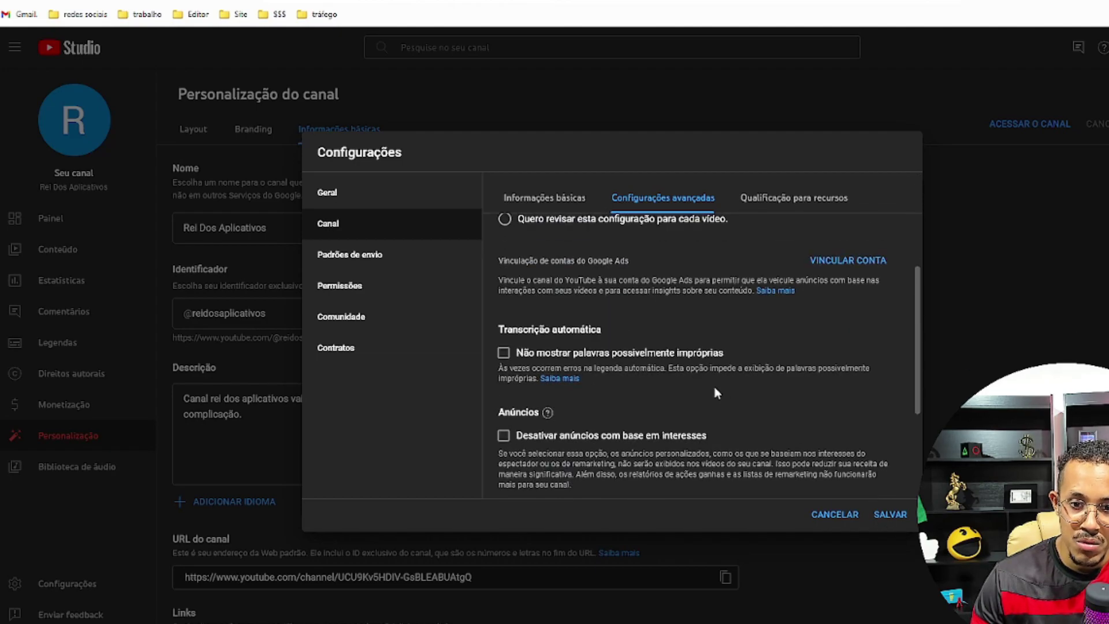
# Expand the intermediate features under the channel's feature eligibility and start the phone number verification.
pyautogui.click(792, 198)
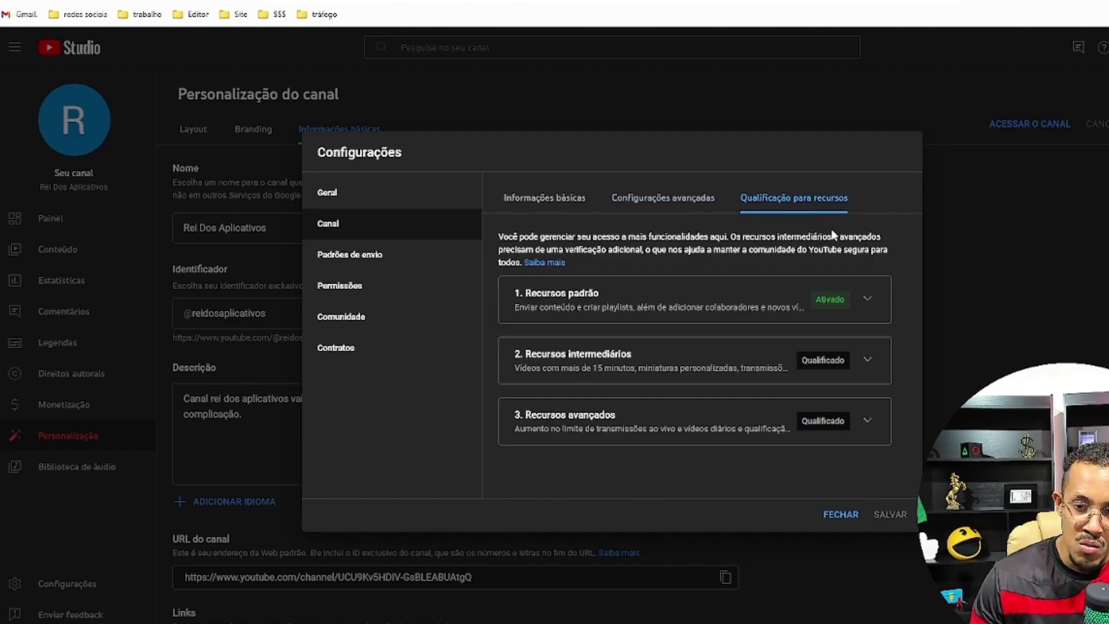
pyautogui.click(867, 359)
pyautogui.scroll(-2, 827, 376)
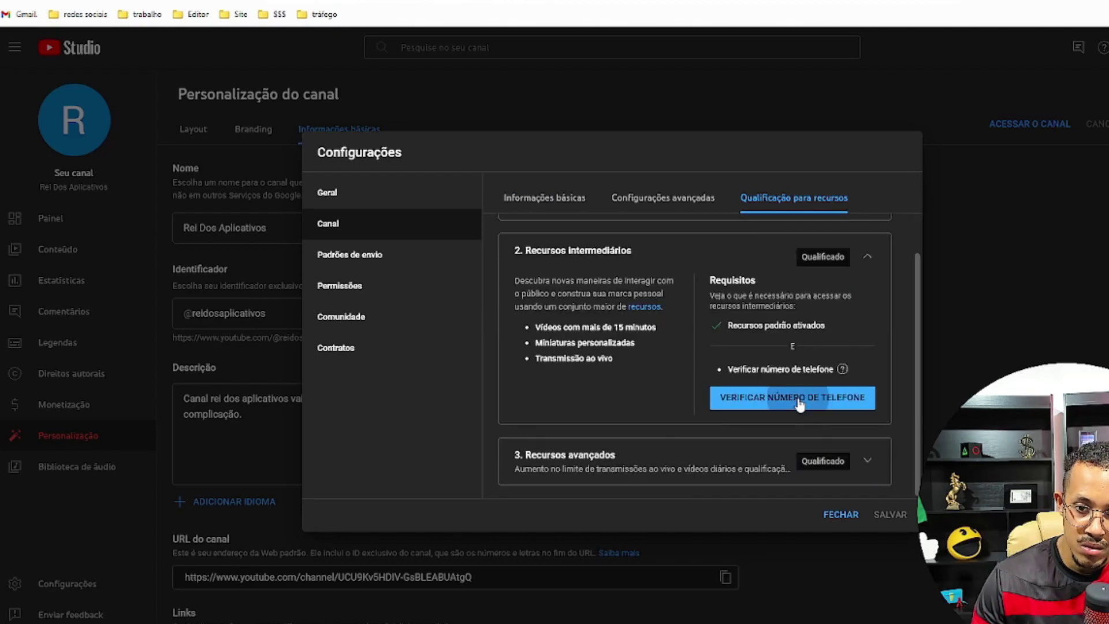
pyautogui.click(800, 401)
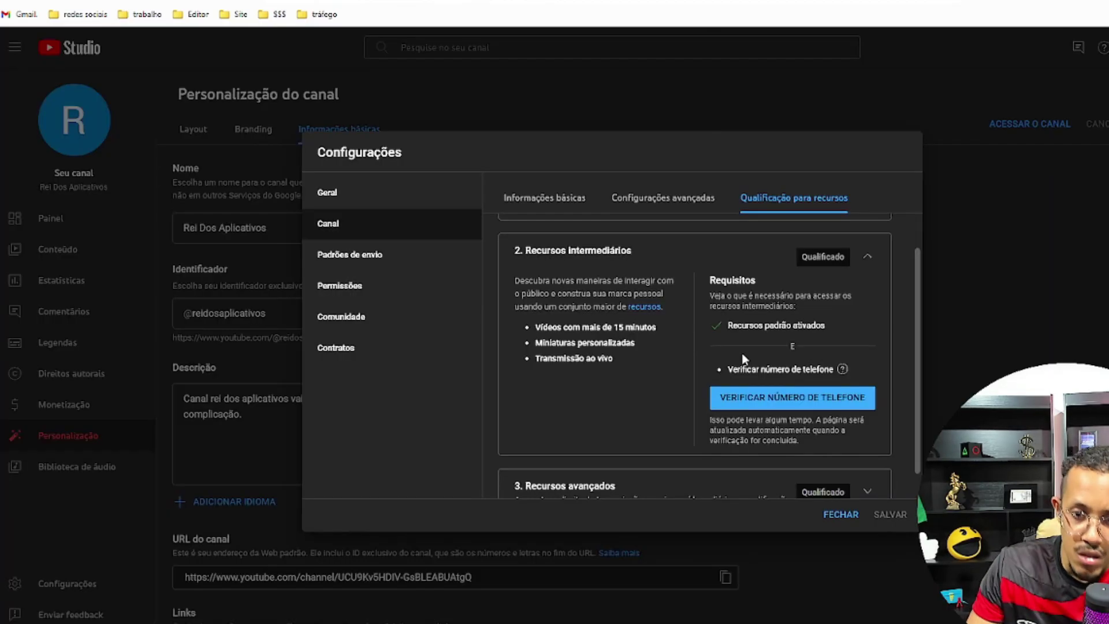
# Review the requirements of the intermediate and advanced features and close the channel settings.
pyautogui.scroll(-1, 751, 361)
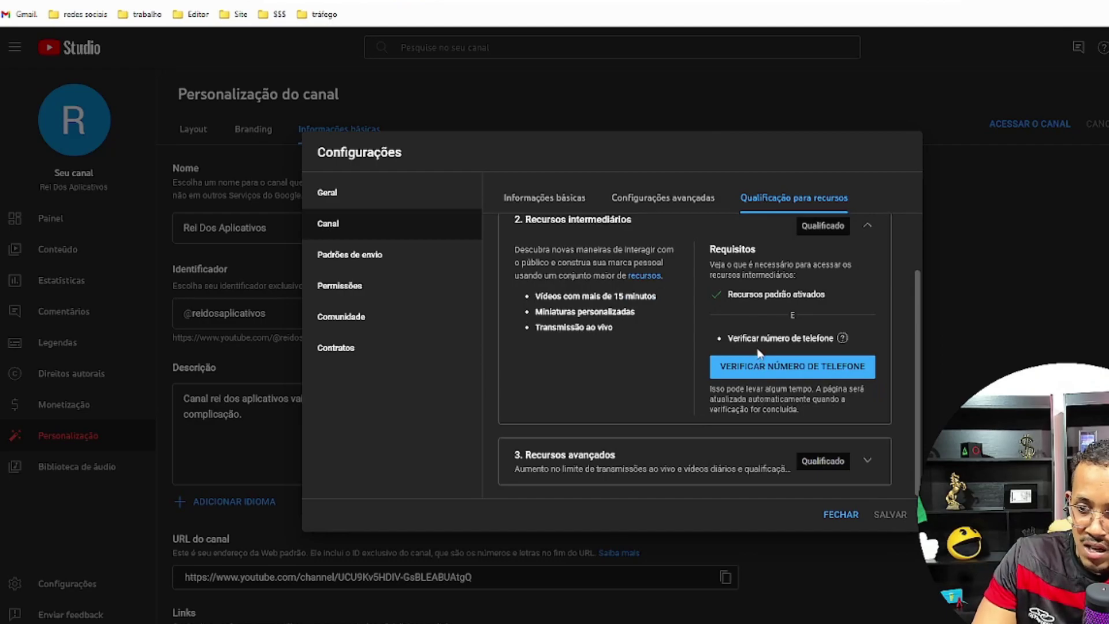
pyautogui.scroll(3, 598, 405)
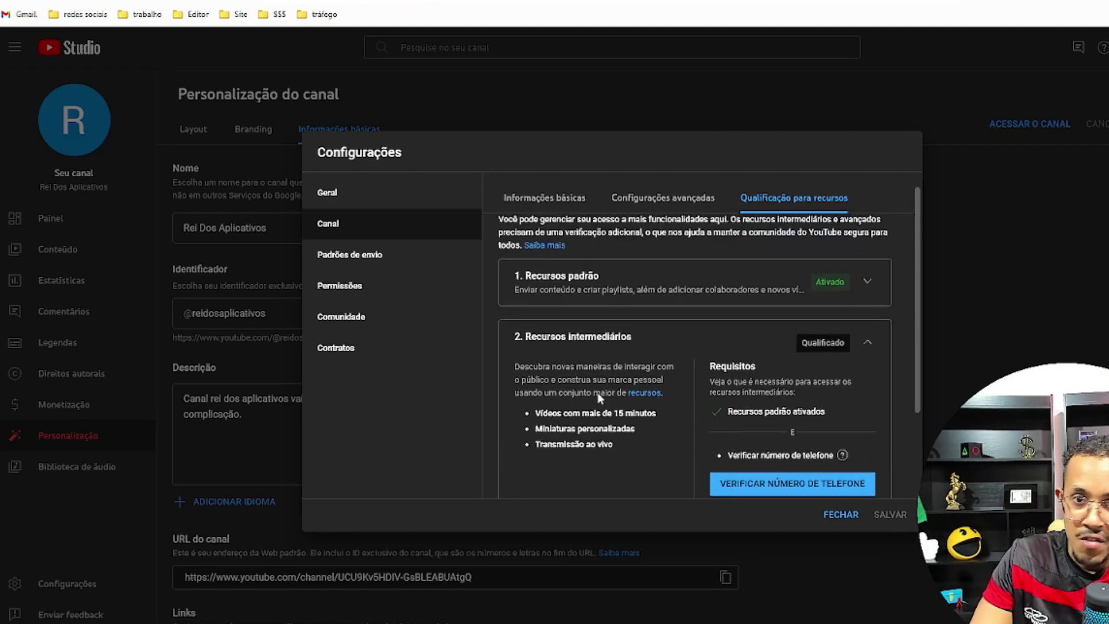
pyautogui.scroll(-3, 799, 381)
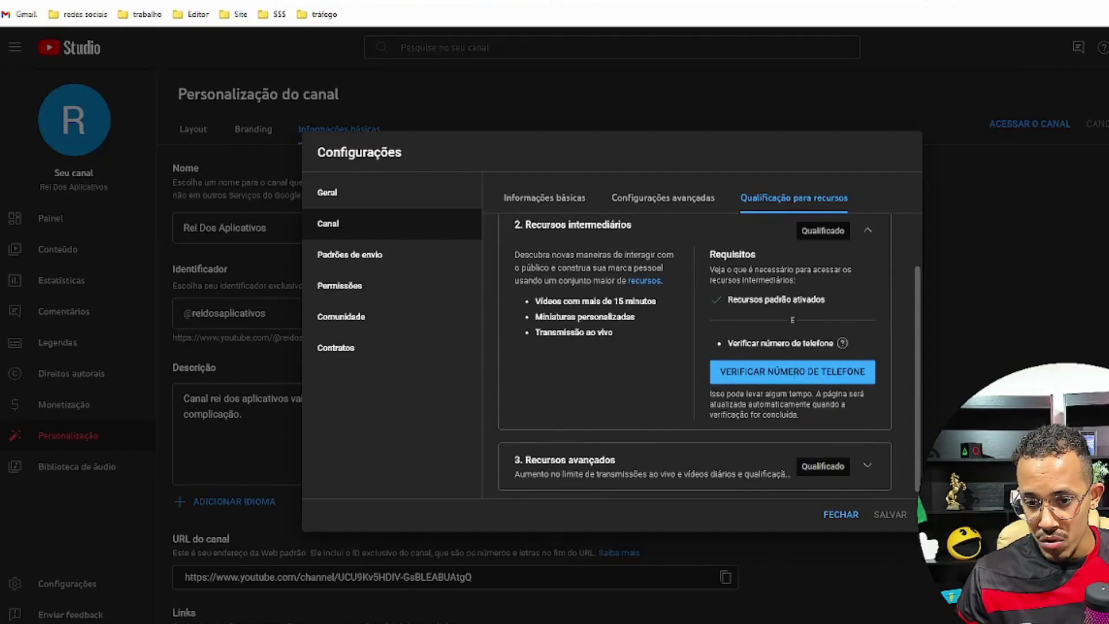
pyautogui.scroll(-1, 649, 479)
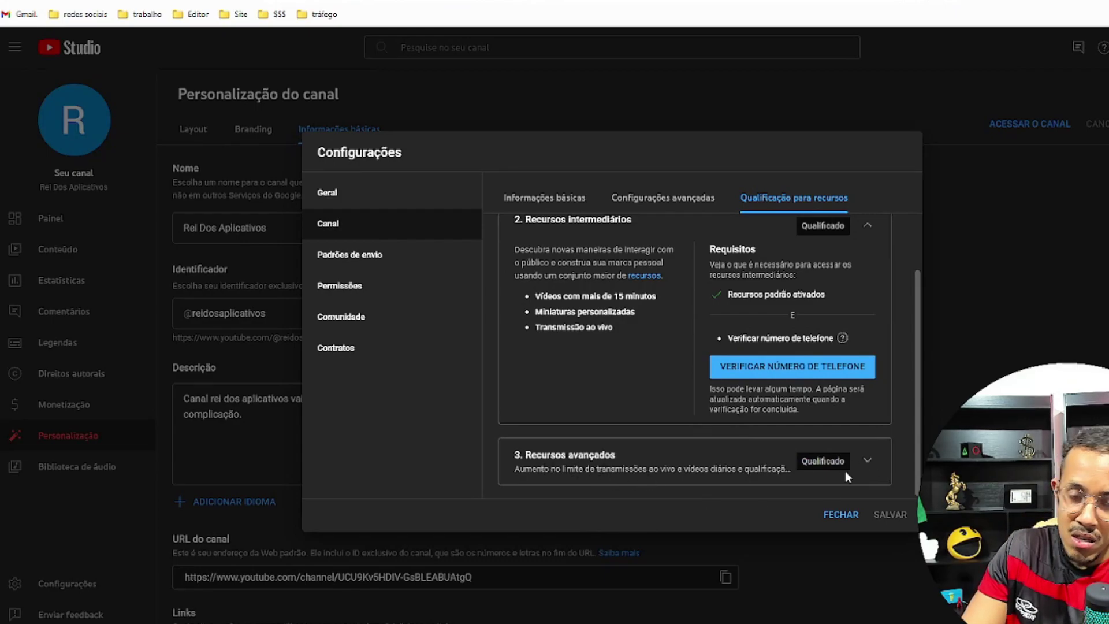
pyautogui.scroll(3, 771, 282)
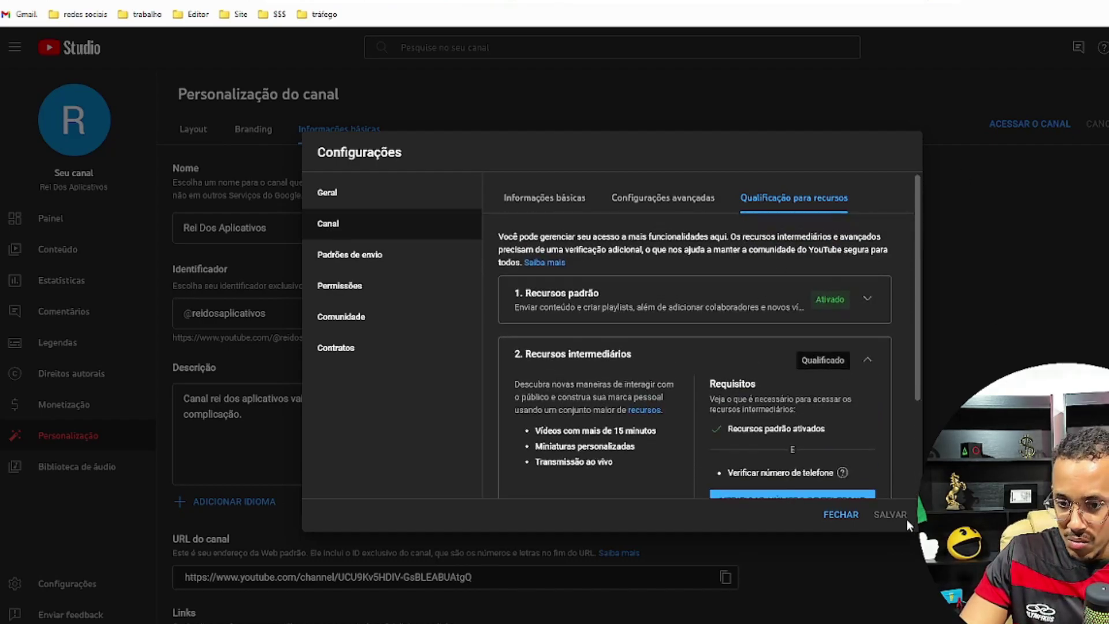
pyautogui.click(842, 515)
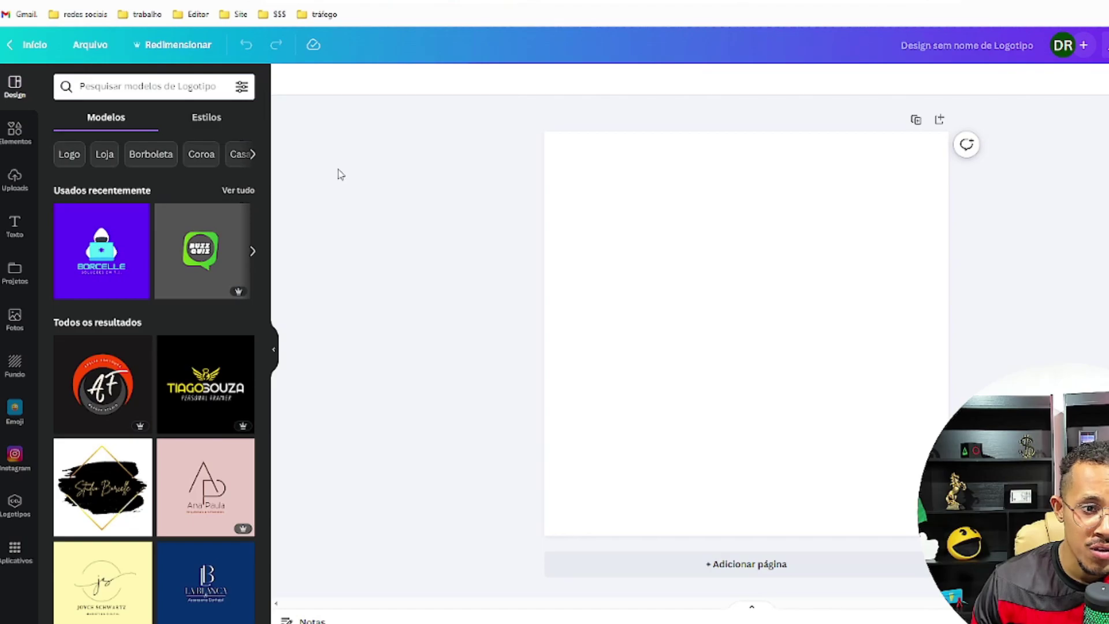
# Browse the mobile money graphics for an illustration that suits the channel logo.
pyautogui.click(253, 252)
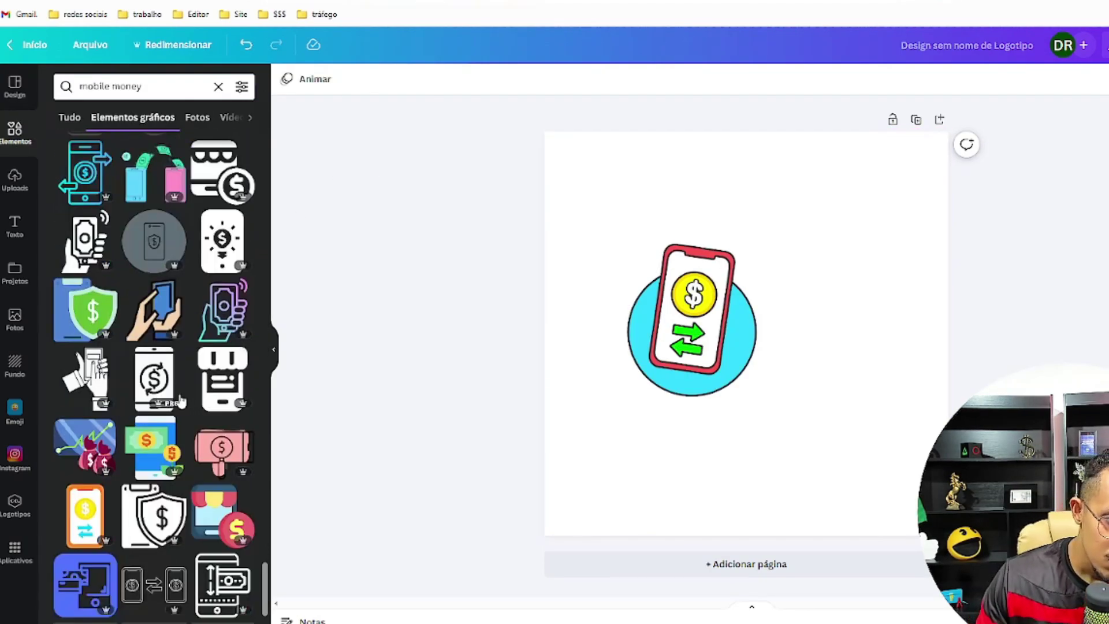
pyautogui.scroll(-10, 180, 400)
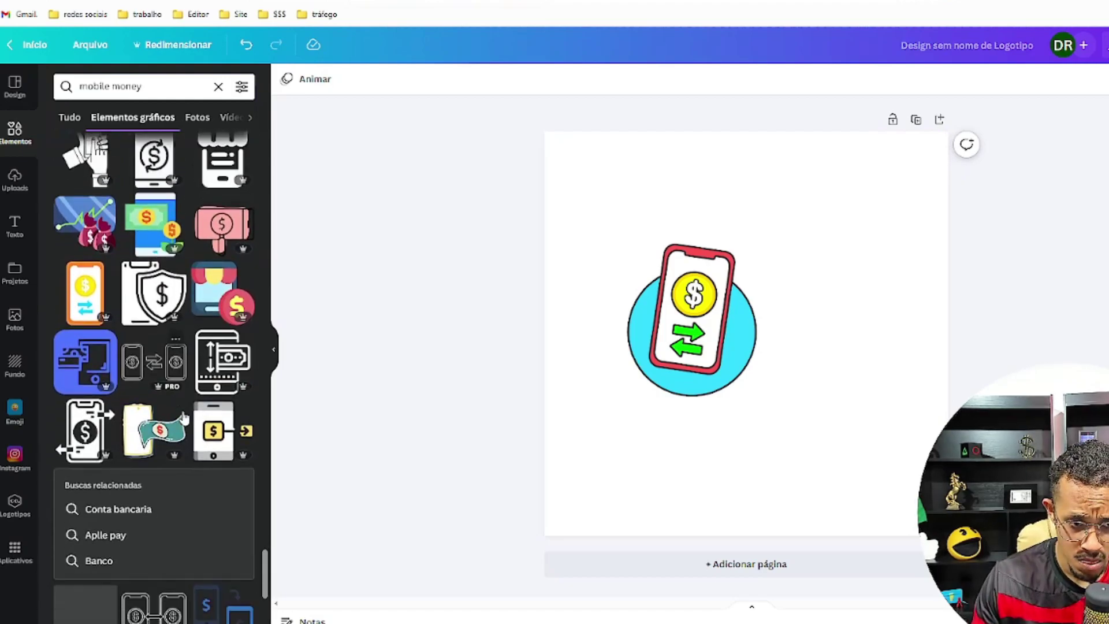
pyautogui.scroll(-5, 173, 415)
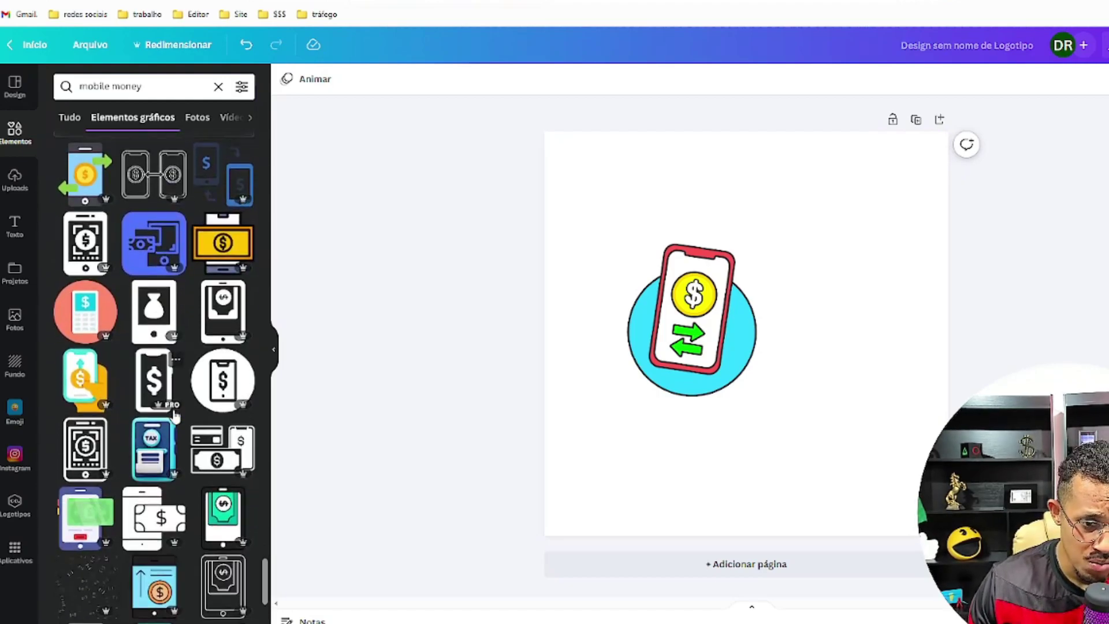
pyautogui.scroll(-6, 174, 404)
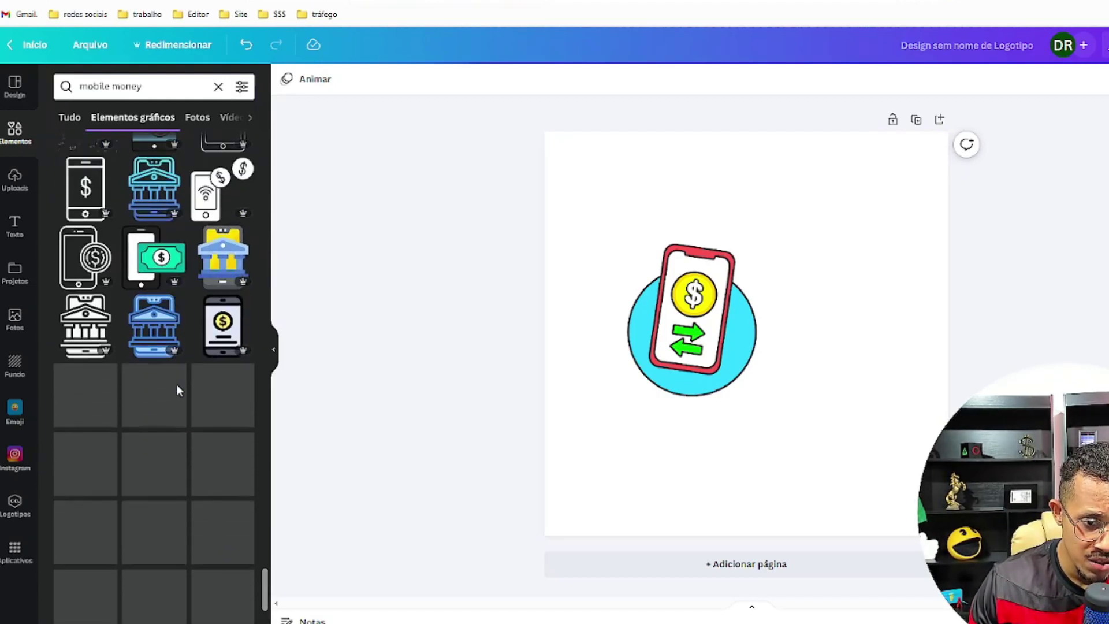
pyautogui.scroll(-8, 172, 291)
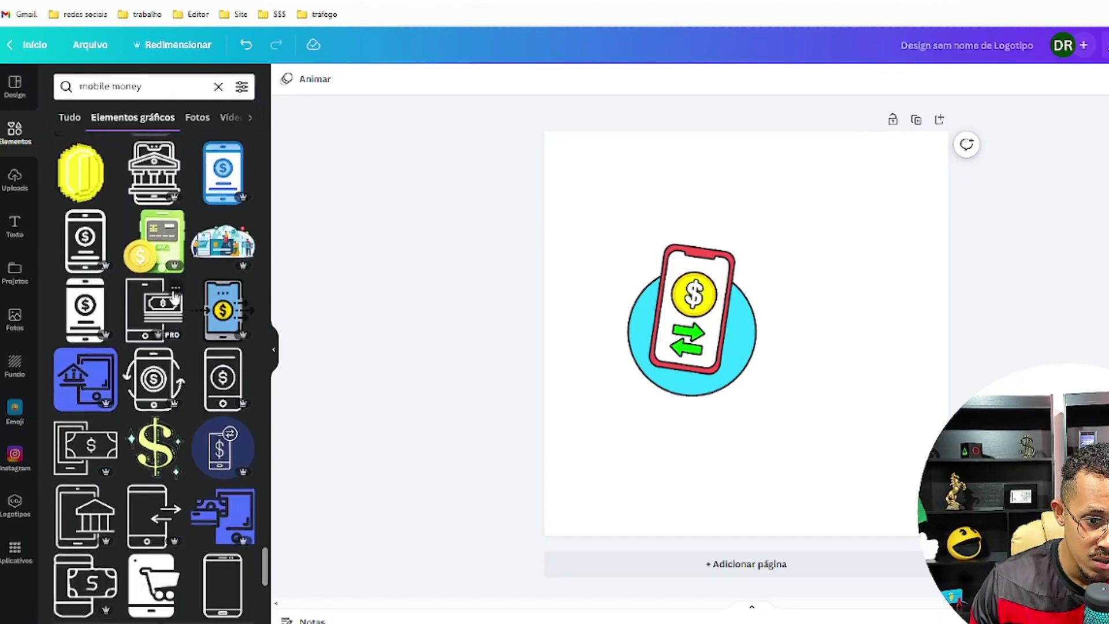
pyautogui.click(647, 324)
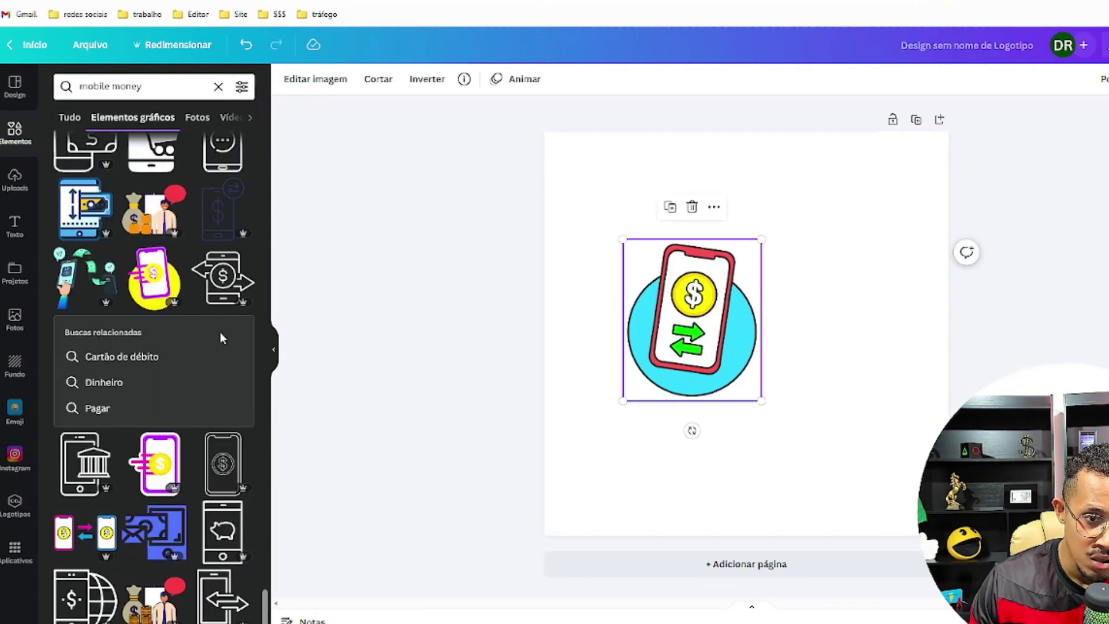
pyautogui.scroll(-3, 220, 332)
pyautogui.scroll(-5, 214, 360)
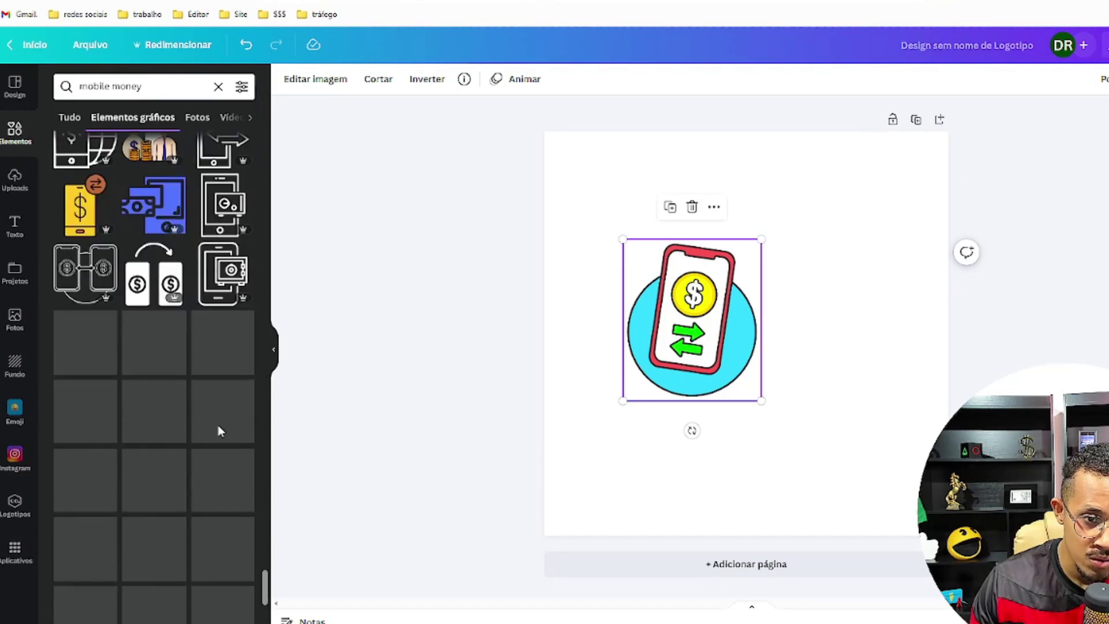
pyautogui.scroll(-4, 228, 377)
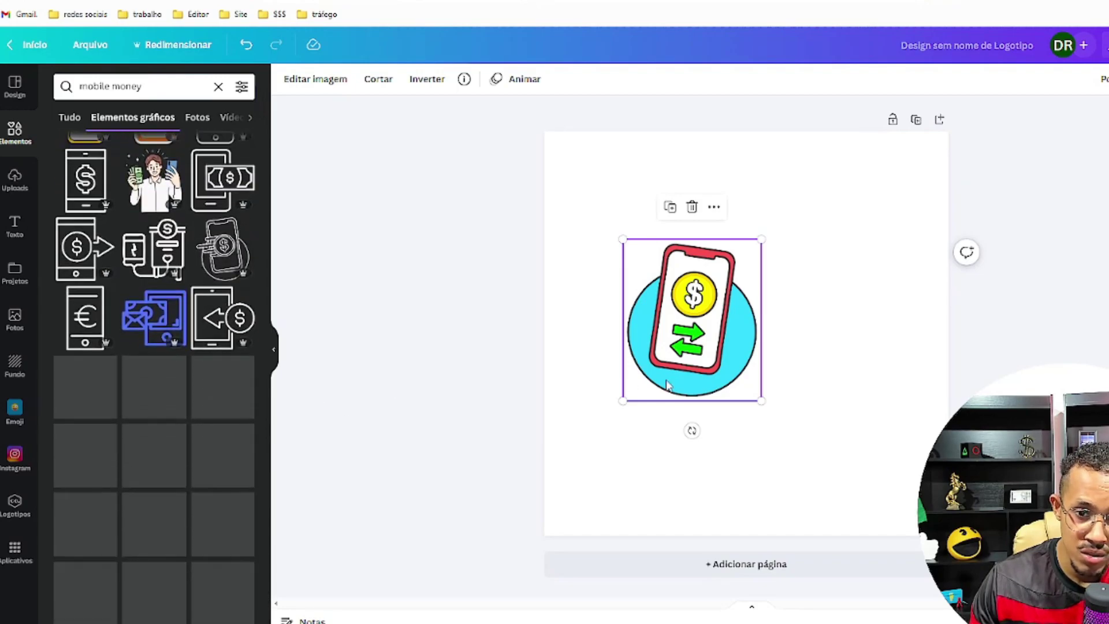
# Enlarge the phone and dollar coin graphic, centre it on the logo page and clear the element search.
pyautogui.moveTo(762, 400); pyautogui.dragTo(890, 520)
pyautogui.moveTo(802, 449); pyautogui.dragTo(792, 373)
pyautogui.moveTo(616, 163); pyautogui.dragTo(594, 139)
pyautogui.moveTo(691, 235); pyautogui.dragTo(713, 266)
pyautogui.click(465, 179)
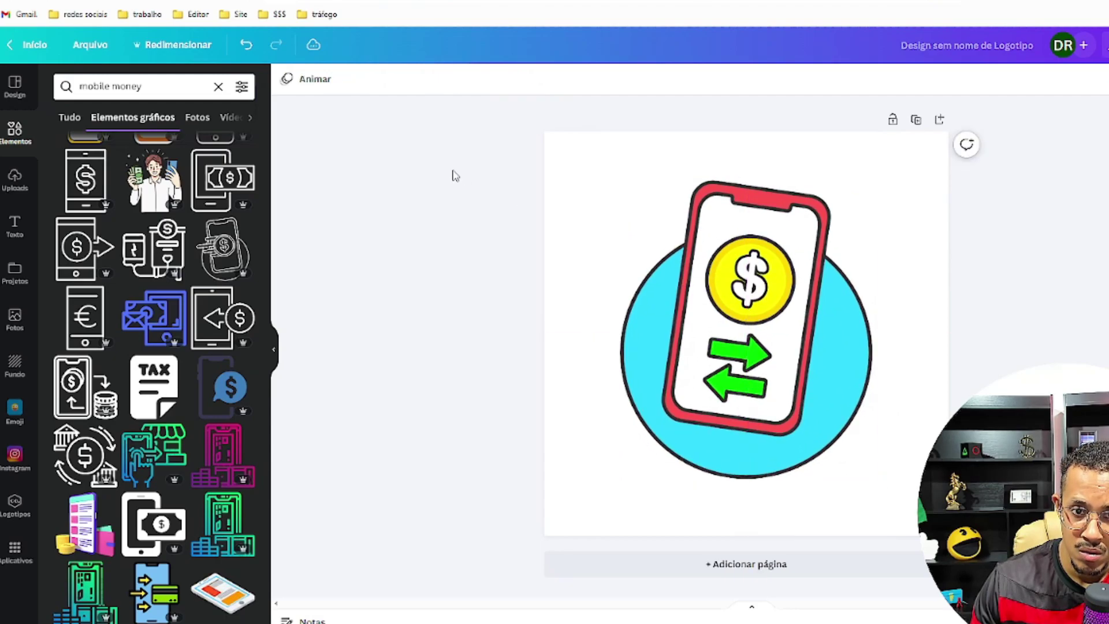
pyautogui.click(573, 166)
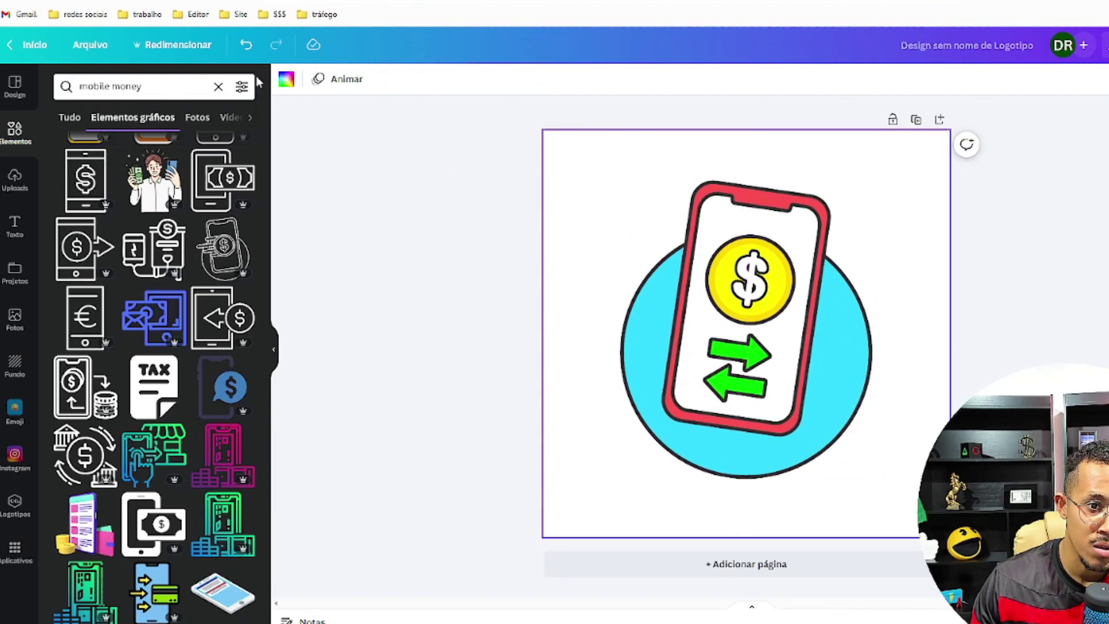
pyautogui.click(218, 86)
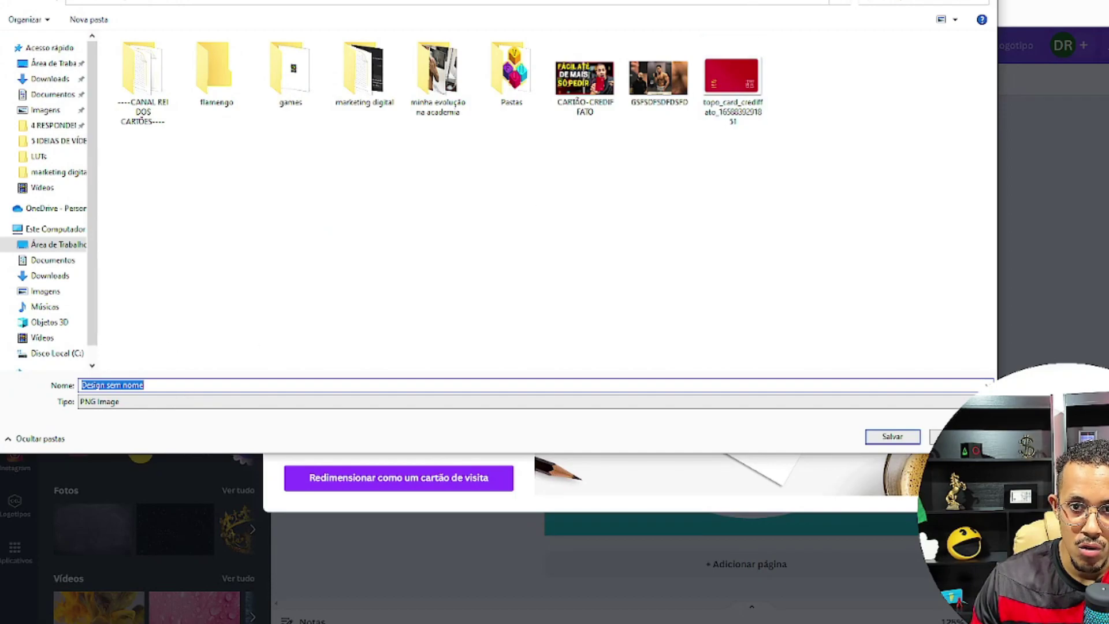
# Name the downloaded logo PNG app-dinheiro-rápido and save it in the Área de Trabalho folder.
pyautogui.click(162, 387)
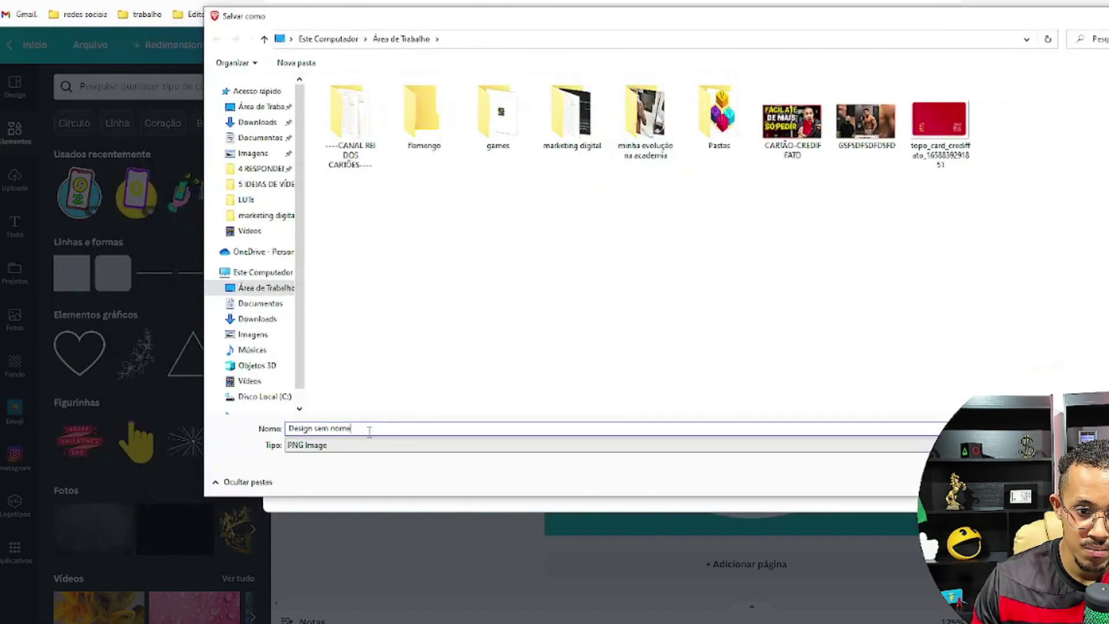
pyautogui.hotkey('ctrl', 'a')
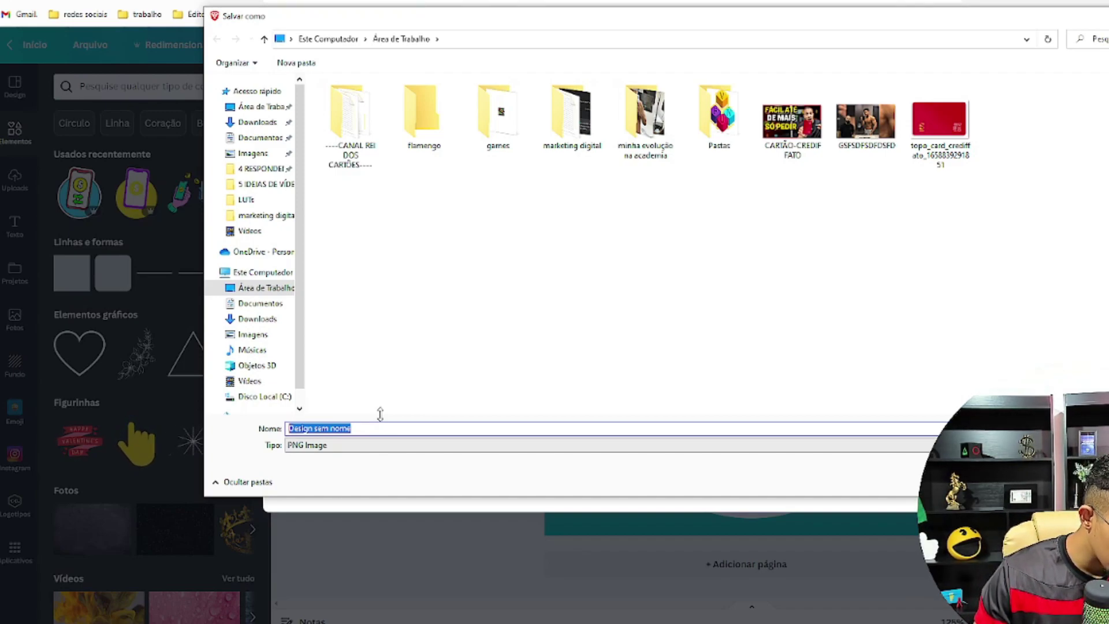
pyautogui.write('app')
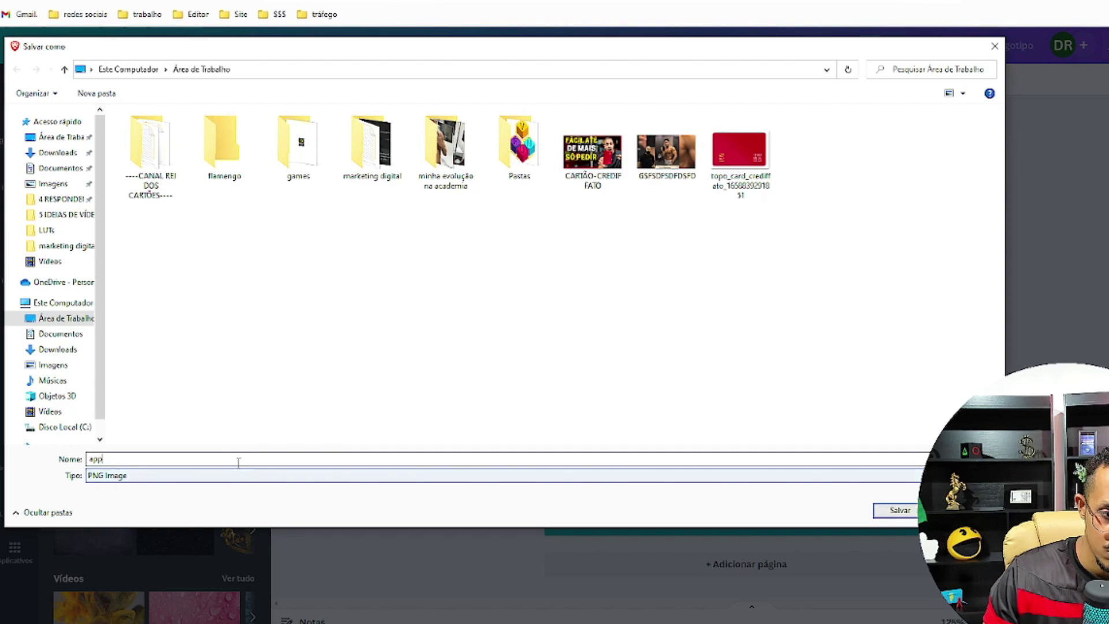
pyautogui.doubleClick(238, 462)
pyautogui.write('app')
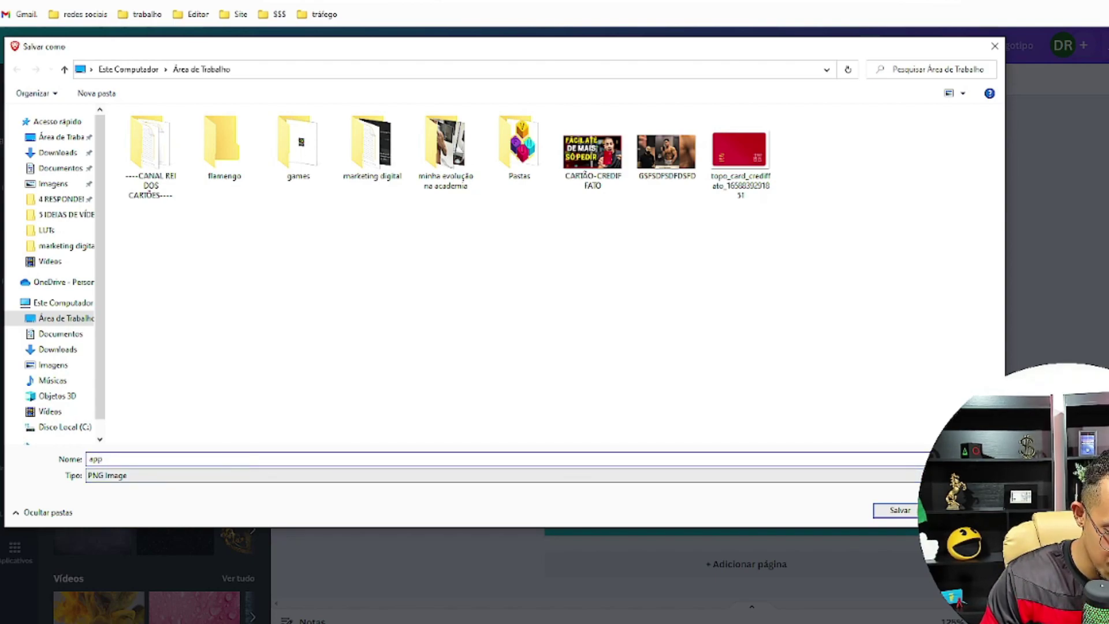
pyautogui.write('-dinheiro-rápido')
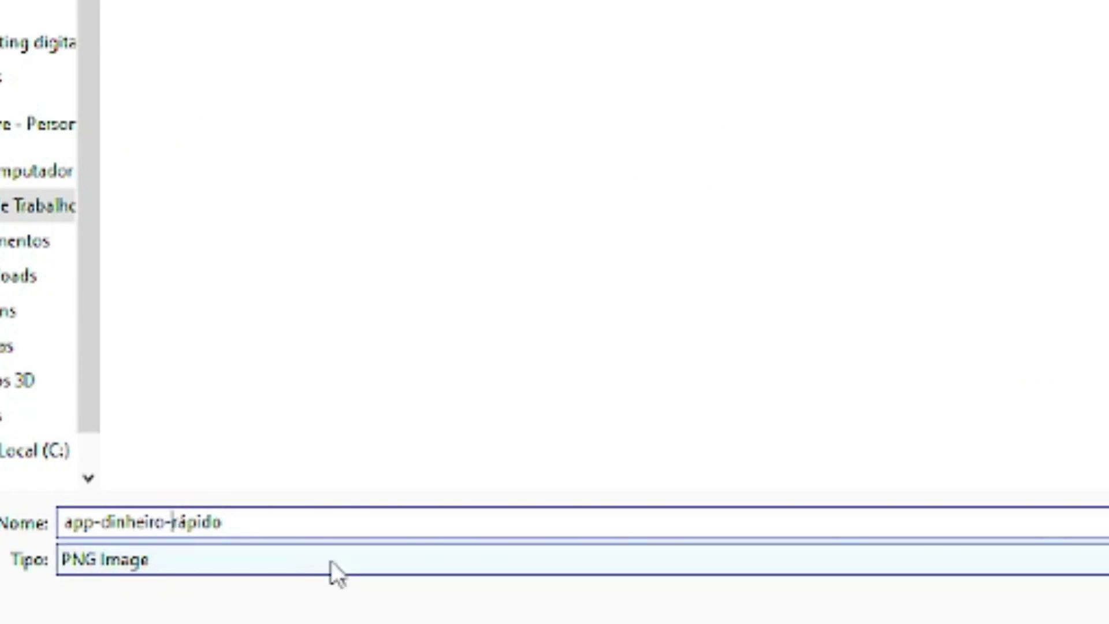
pyautogui.press('BackSpace')
pyautogui.press('BackSpace')
pyautogui.write('-')
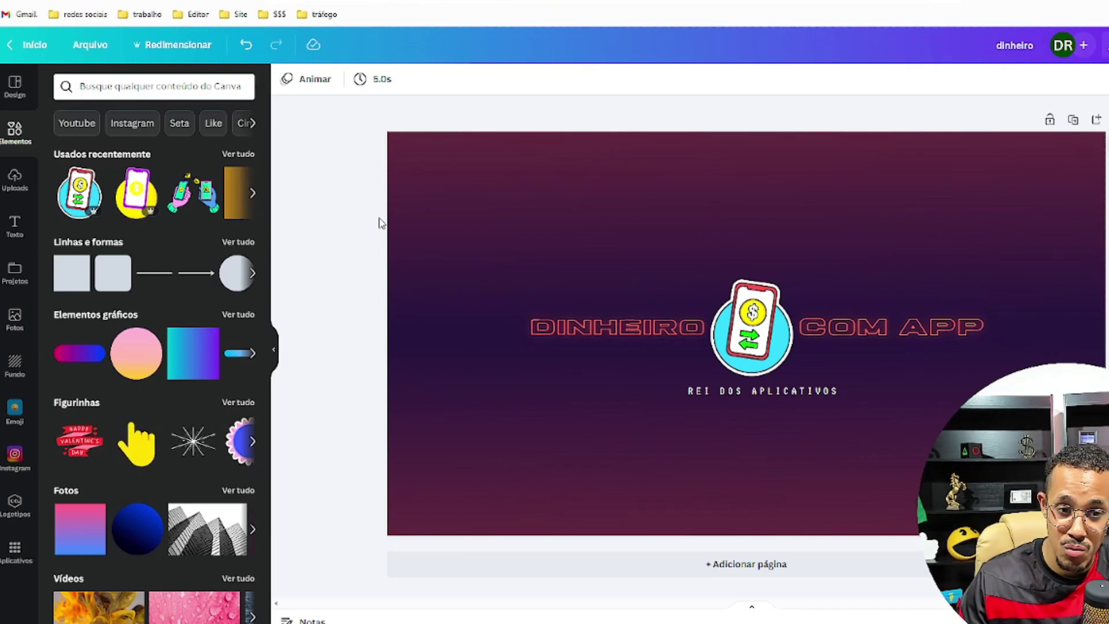
# Download the Dinheiro com App banner design as a PNG named dinheiro-com-aplicativo in the Área de Trabalho folder.
pyautogui.scroll(-8, 251, 324)
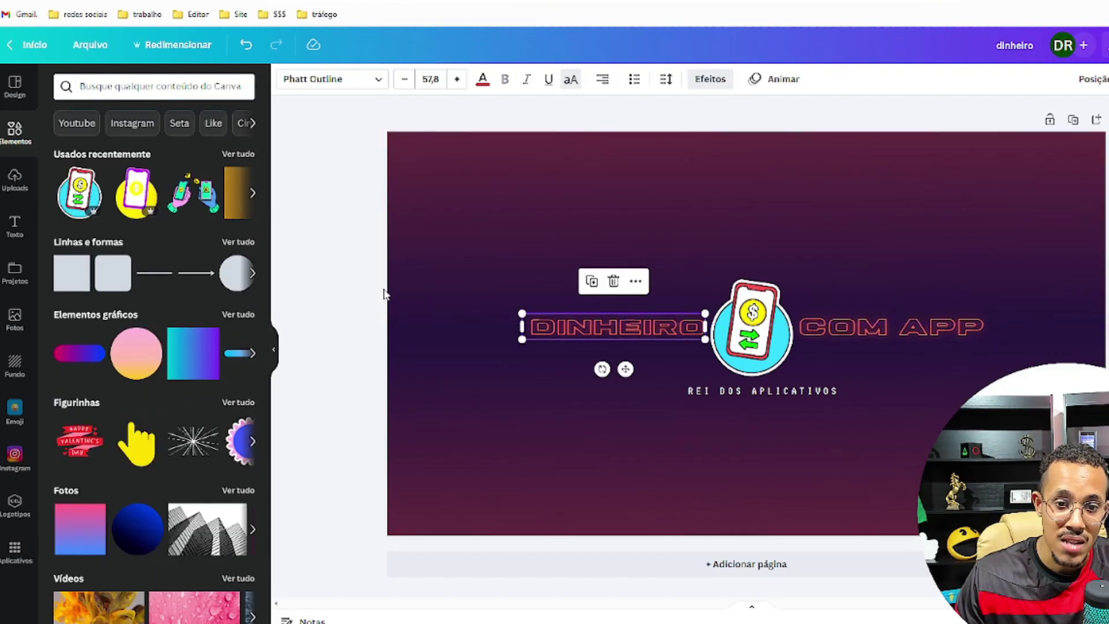
pyautogui.click(364, 304)
pyautogui.click(1104, 45)
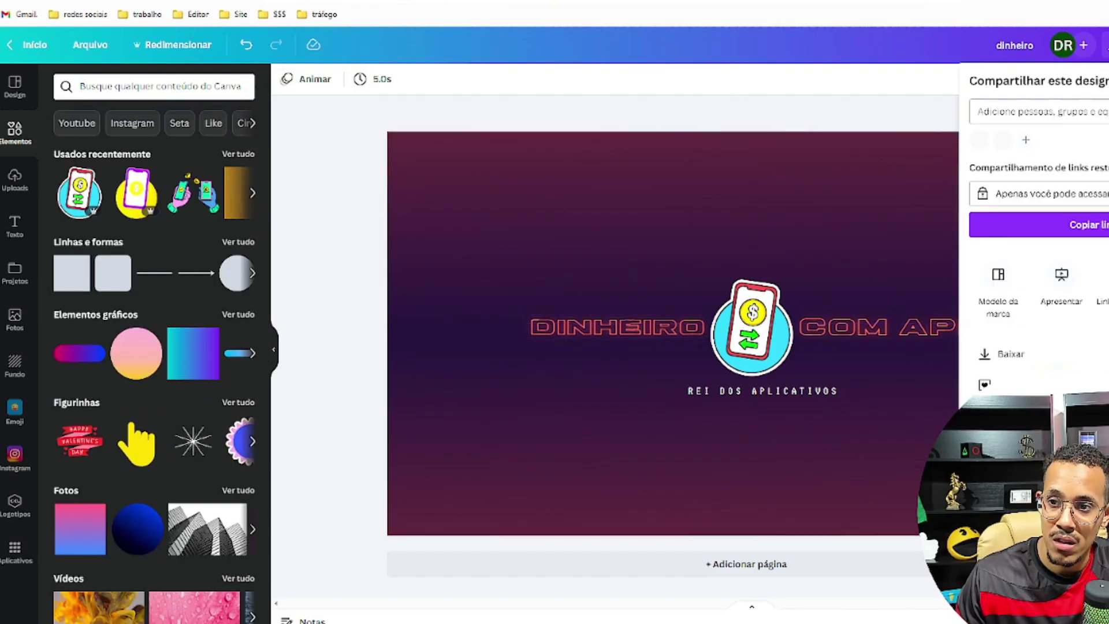
pyautogui.click(1005, 354)
pyautogui.click(646, 202)
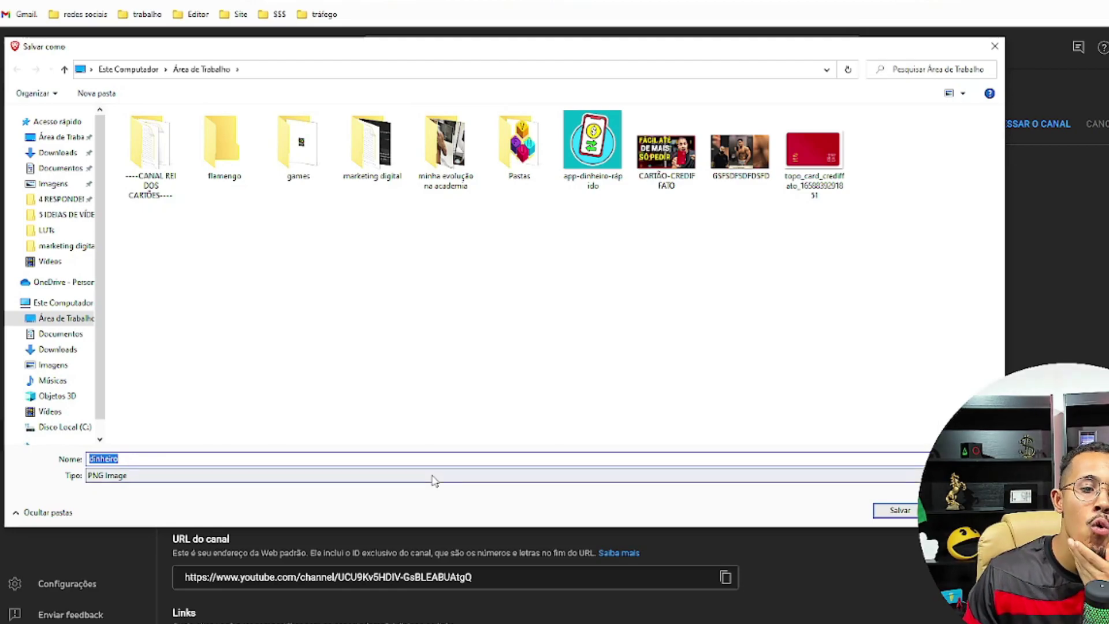
pyautogui.write('dinheiro')
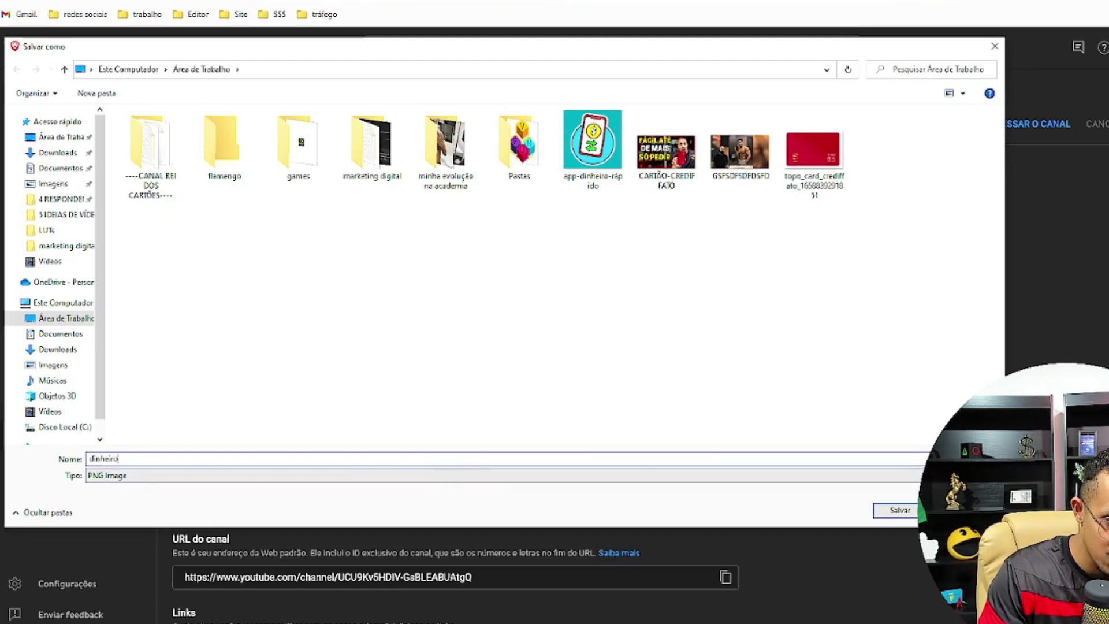
pyautogui.write('-com-a')
pyautogui.write('plicativos')
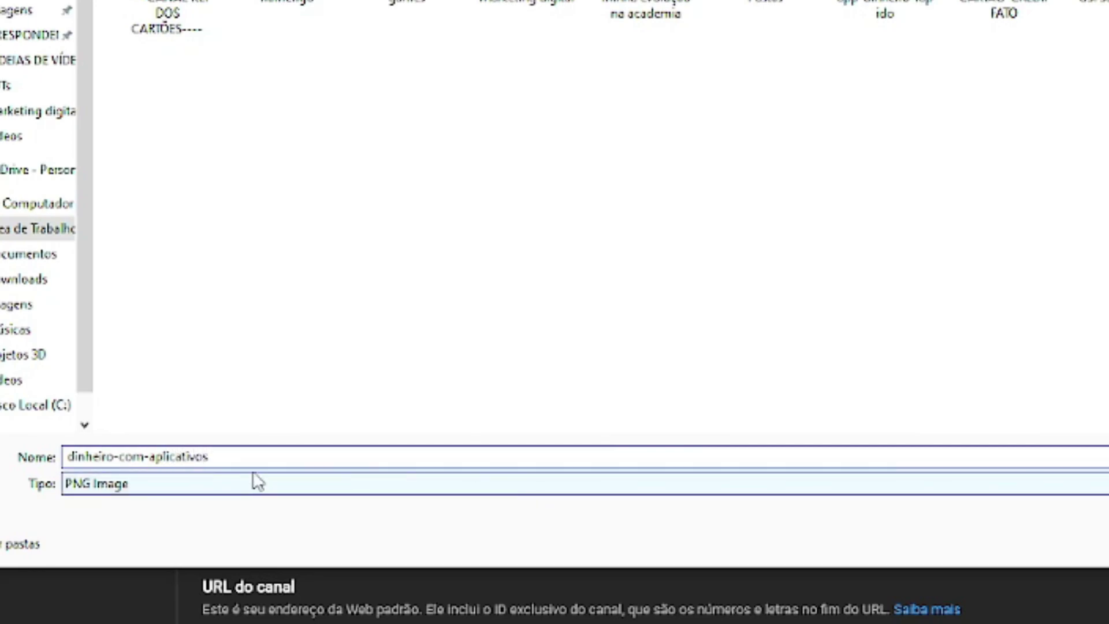
pyautogui.press('BackSpace')
pyautogui.click(1104, 544)
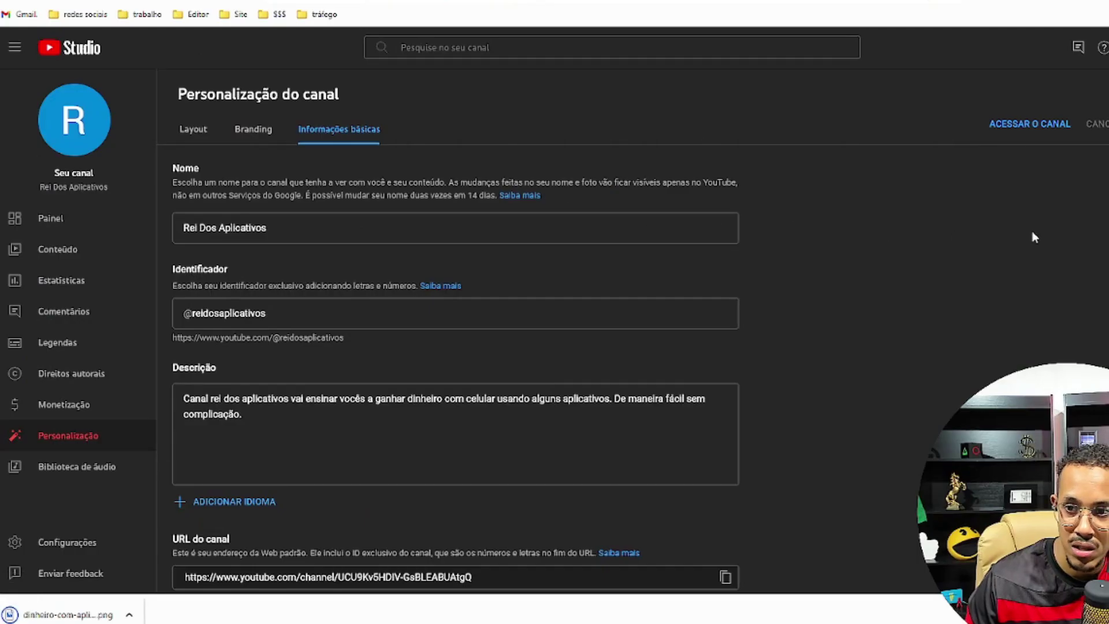
# Upload the app-dinheiro-rápido image as the channel's profile photo in the branding settings and accept its full crop.
pyautogui.click(272, 136)
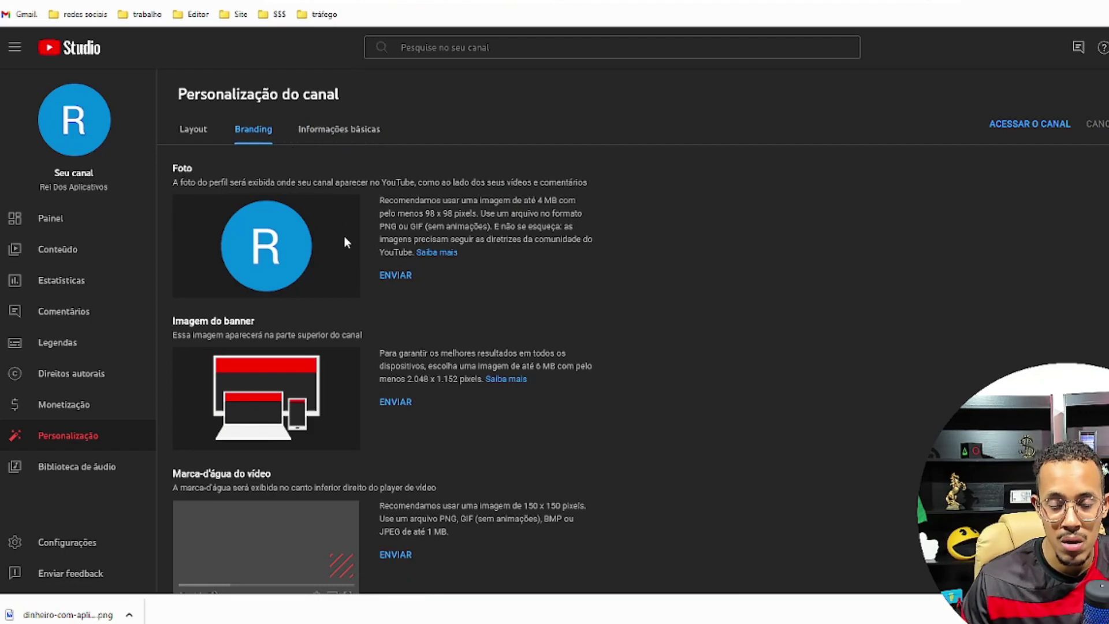
pyautogui.click(387, 278)
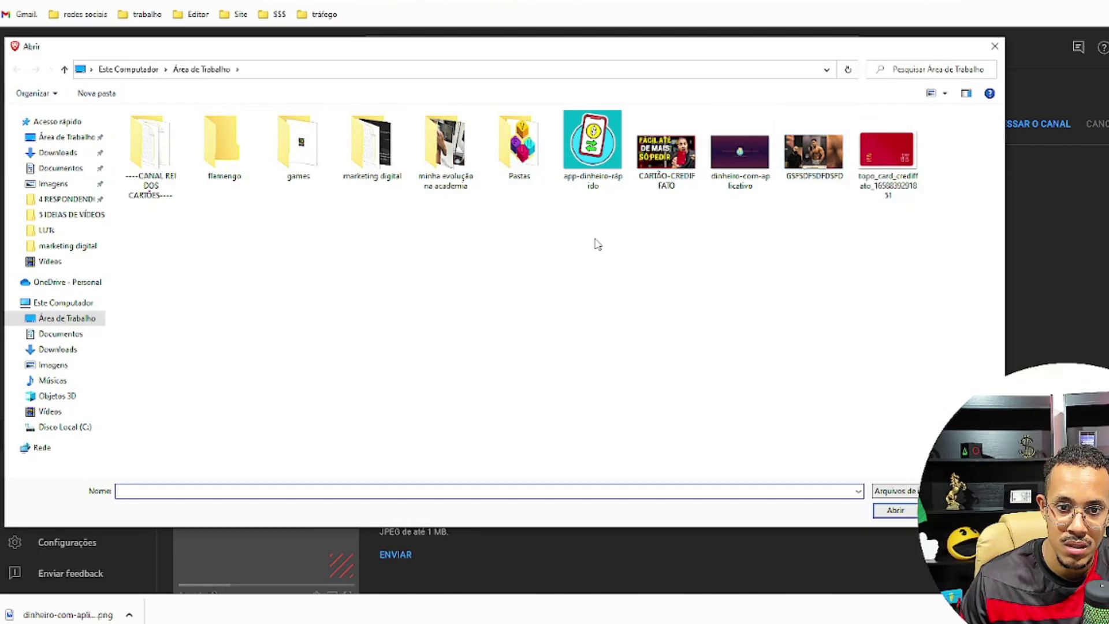
pyautogui.doubleClick(592, 147)
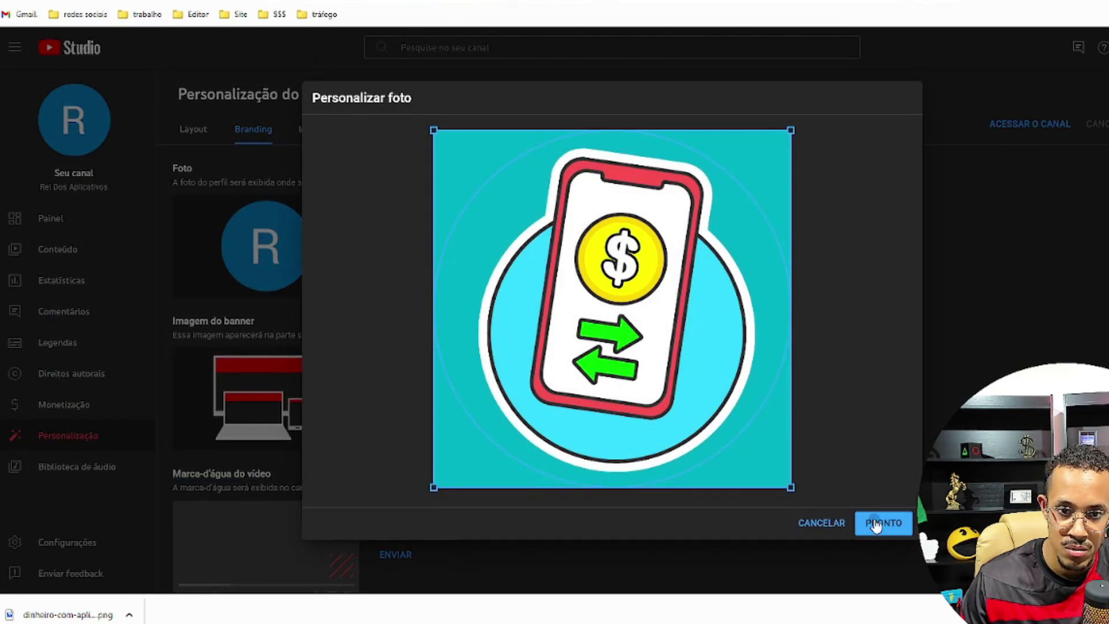
pyautogui.click(876, 525)
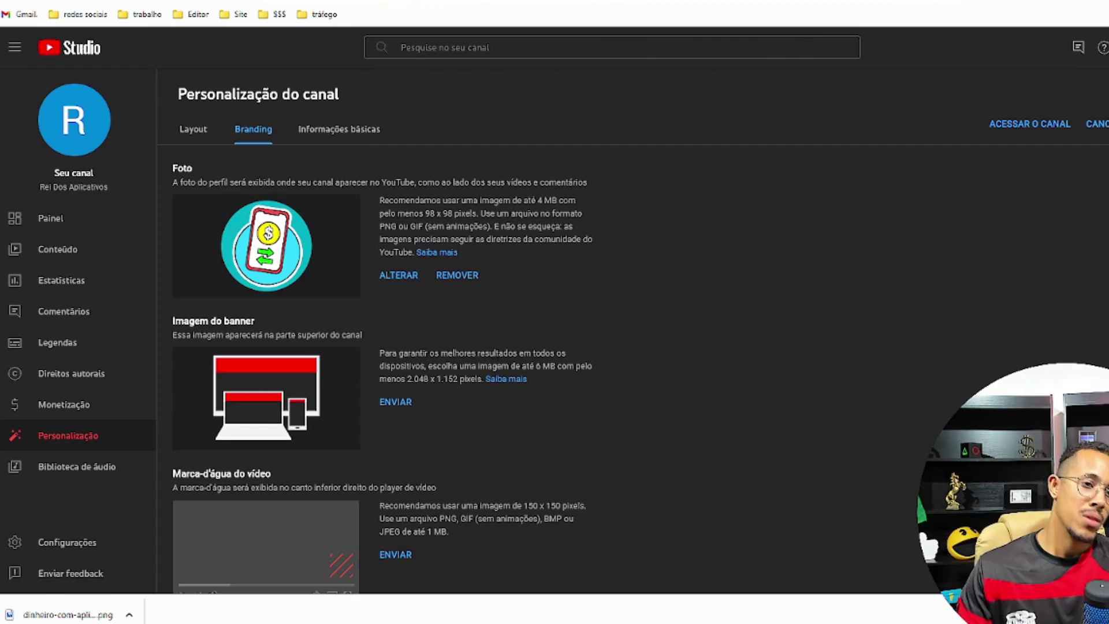
# Upload the dinheiro-com-aplicativo image as the channel's banner and accept its full crop.
pyautogui.click(395, 402)
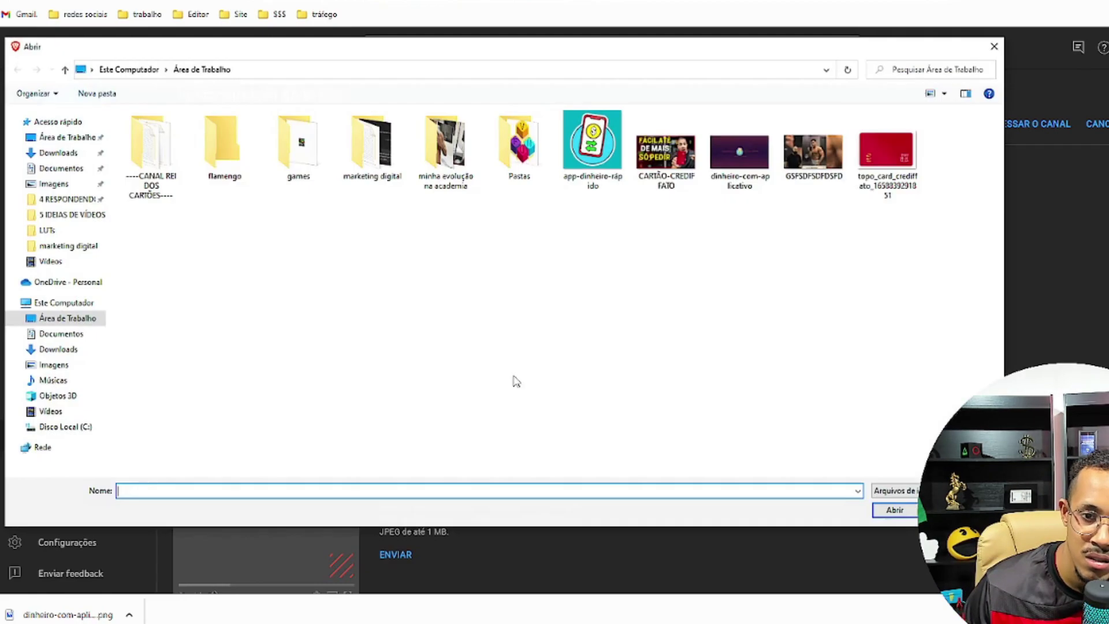
pyautogui.doubleClick(706, 162)
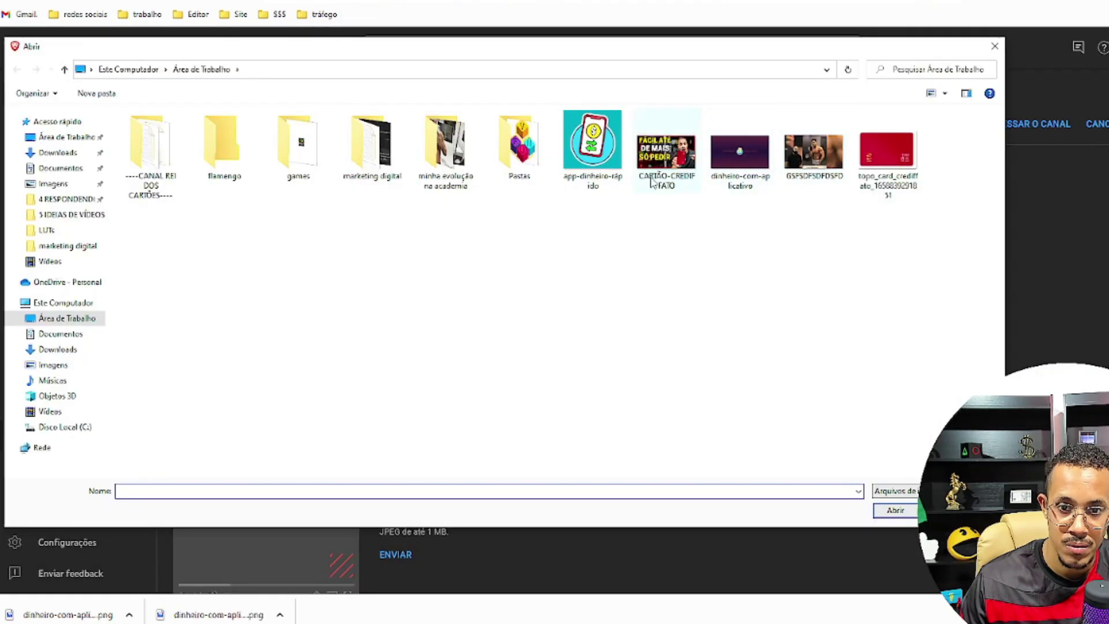
pyautogui.doubleClick(727, 157)
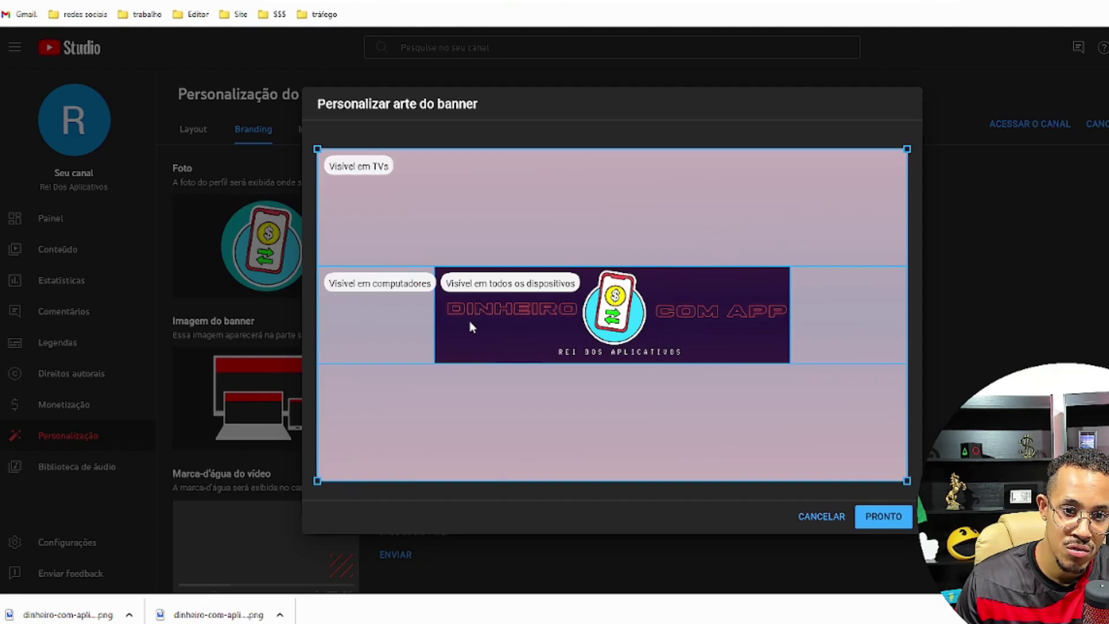
pyautogui.click(876, 519)
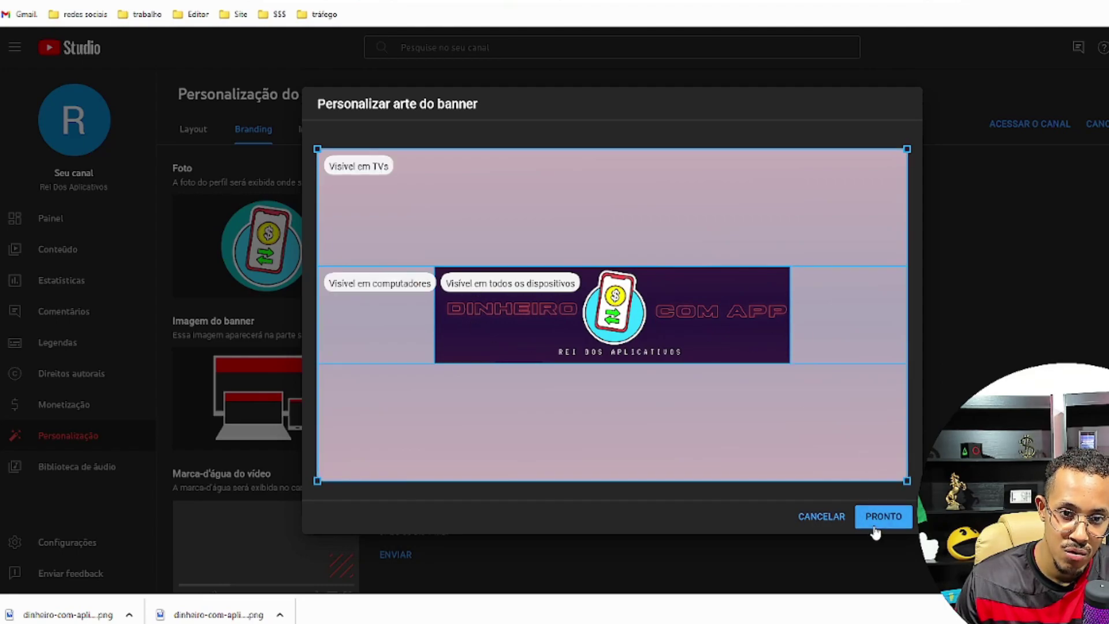
# Upload the app-dinheiro-rápido image as the channel's video watermark and accept its full crop.
pyautogui.scroll(-1, 640, 496)
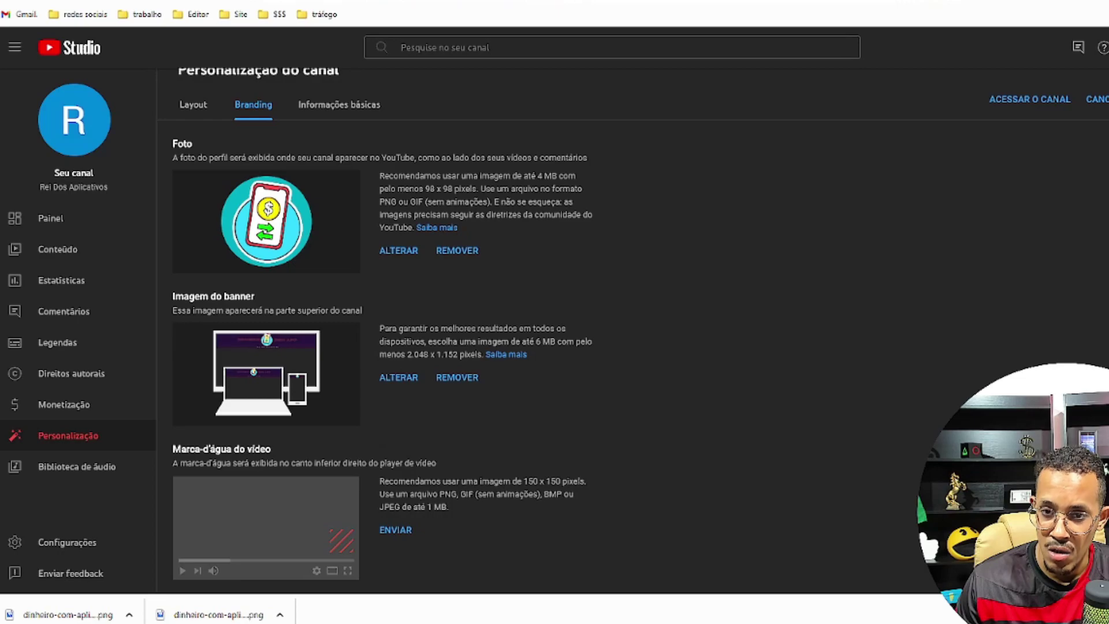
pyautogui.scroll(1, 795, 351)
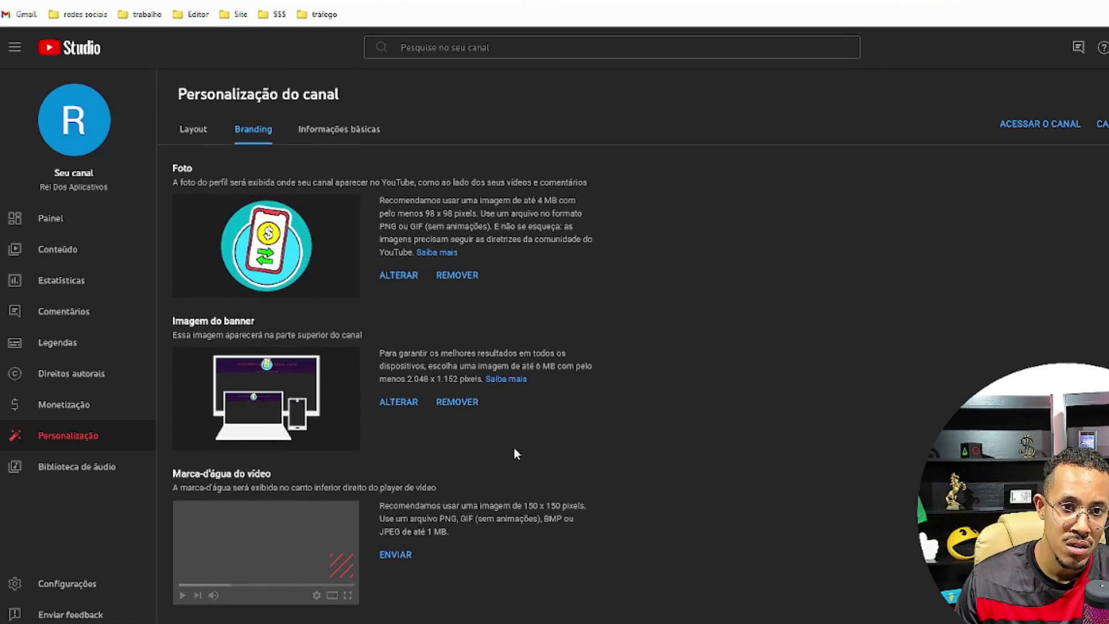
pyautogui.click(396, 556)
pyautogui.doubleClick(598, 168)
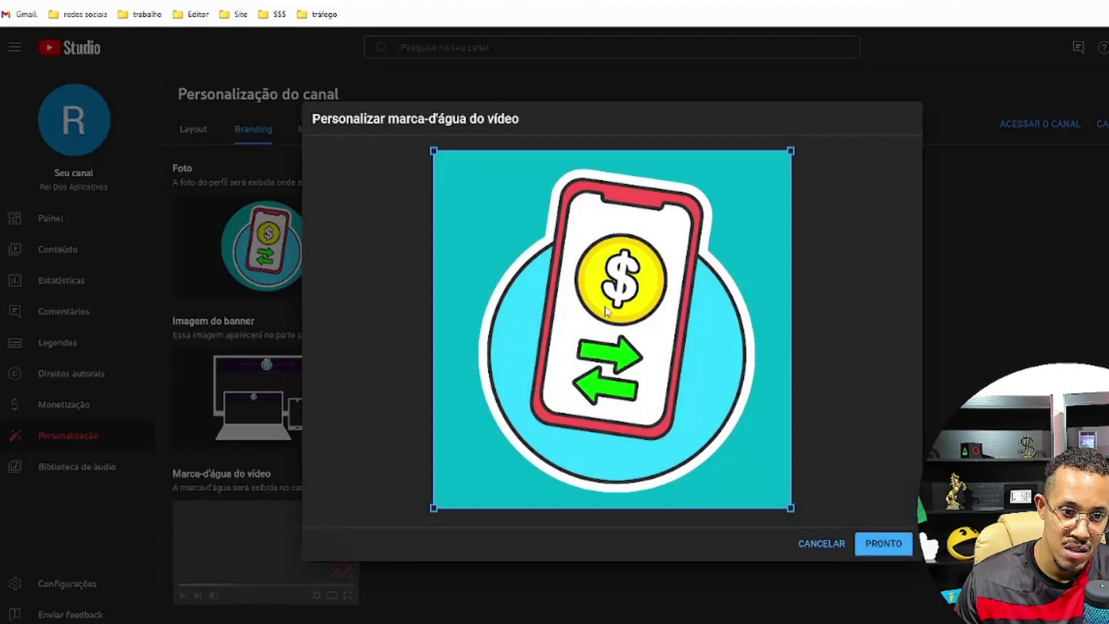
pyautogui.click(886, 549)
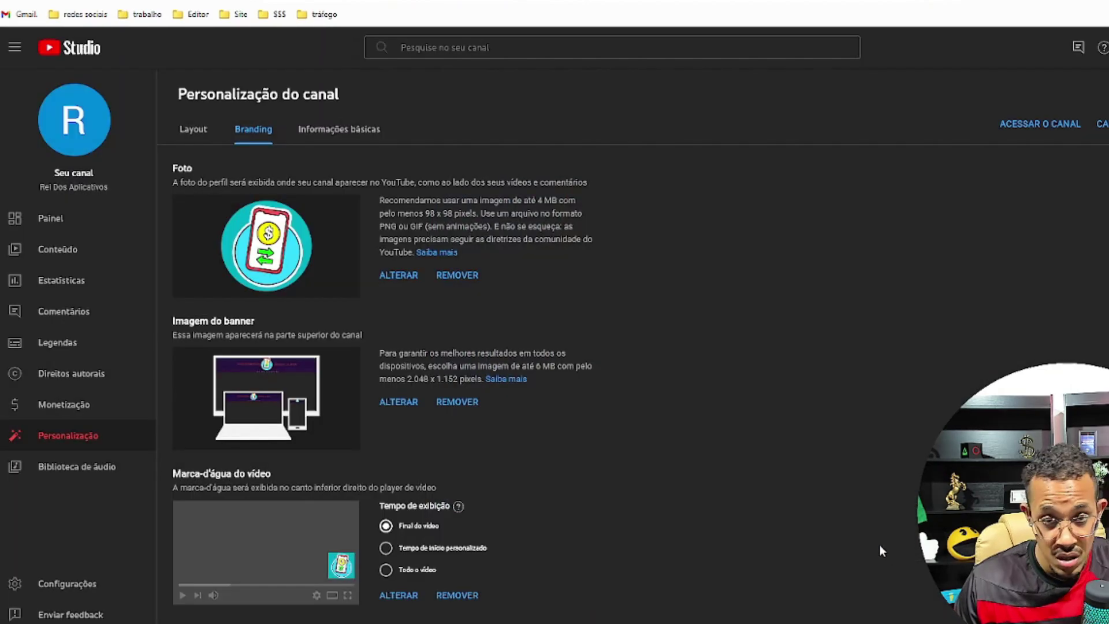